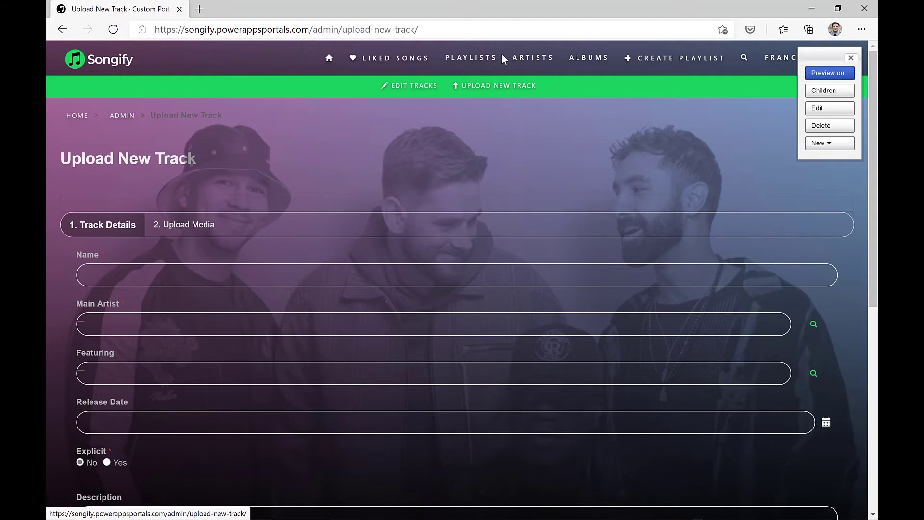
# Step: Name the new track Song 2 and look up and assign the band Blur as its main artist
pyautogui.click(155, 273)
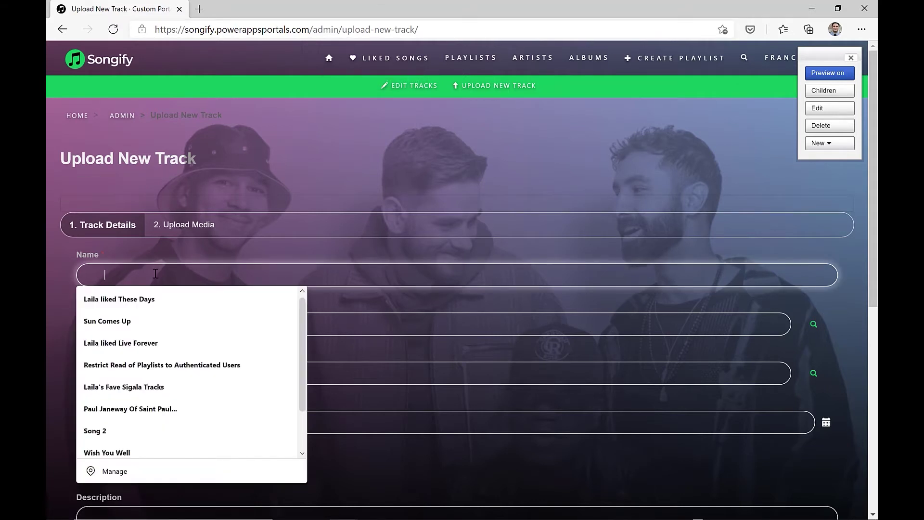
pyautogui.write('Song 2')
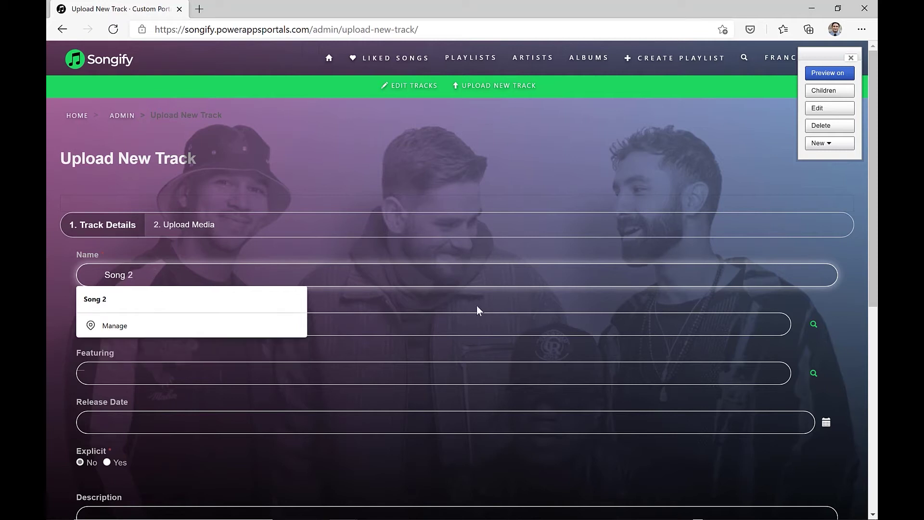
pyautogui.click(495, 326)
pyautogui.click(814, 325)
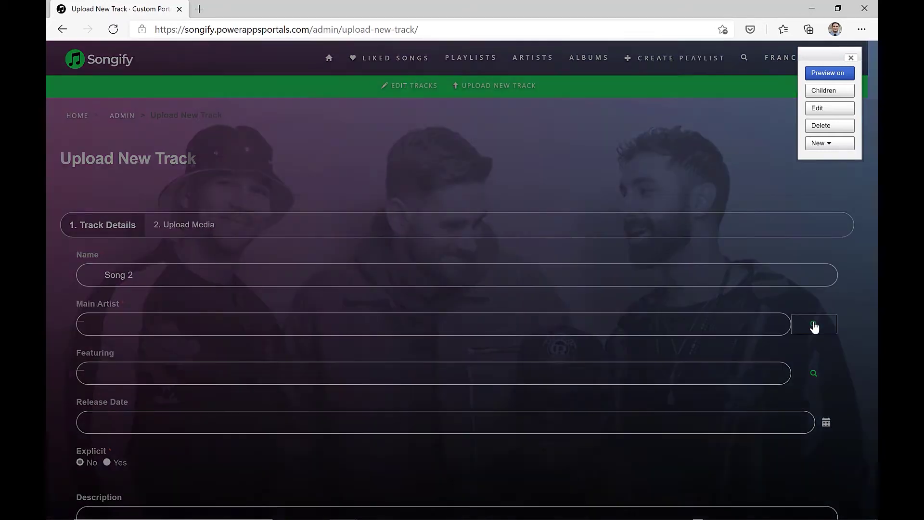
pyautogui.click(611, 128)
pyautogui.write('blur')
pyautogui.press('Return')
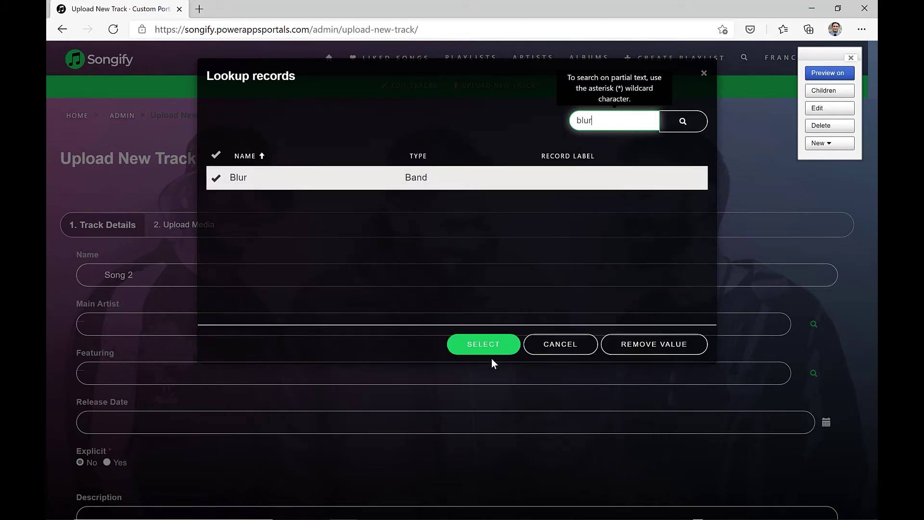
pyautogui.click(500, 349)
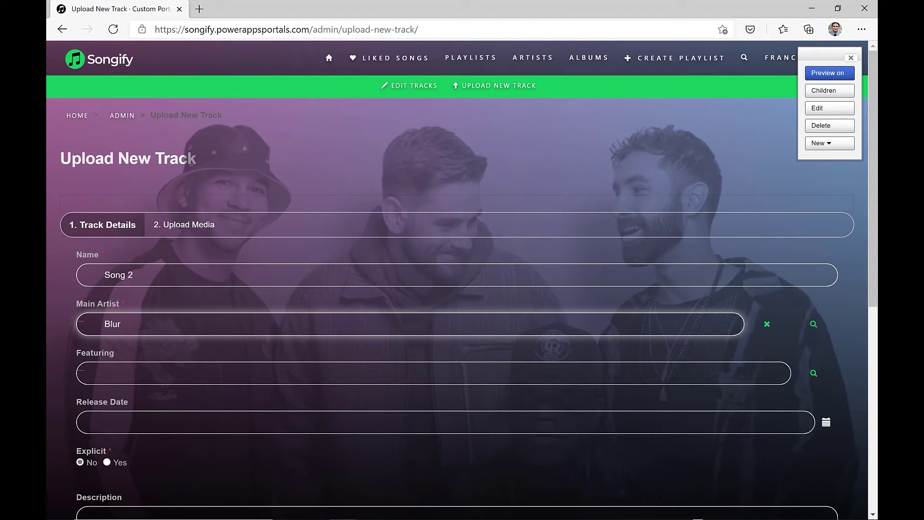
# Step: Enter release date 07/04/1997, describe Song 2 as the second song on Blur's eponymous fifth studio album, and proceed to media upload
pyautogui.write('07/04/1997')
pyautogui.press('Tab')
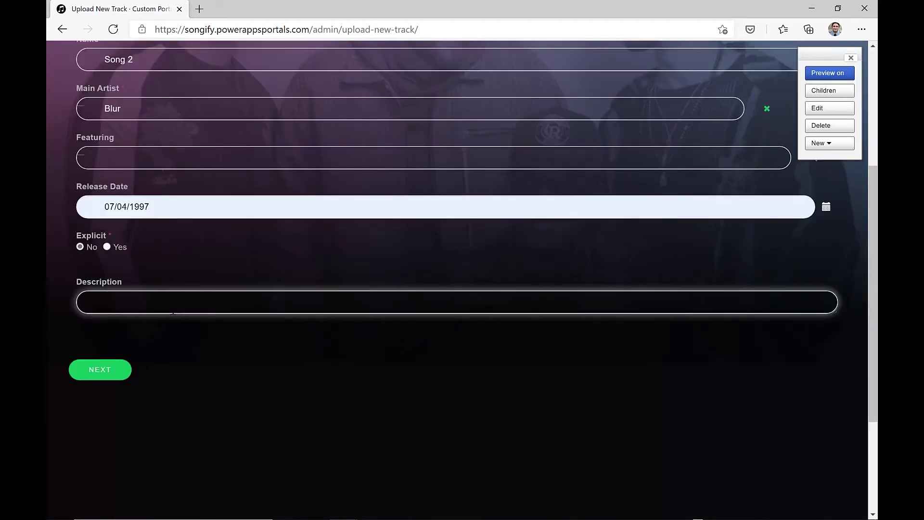
pyautogui.write("'Song 2' (often mistakenly titled as 'Woo Hoo') is a song by English rock band Blur. The song is the second song on their eponymous fifth studio album.")
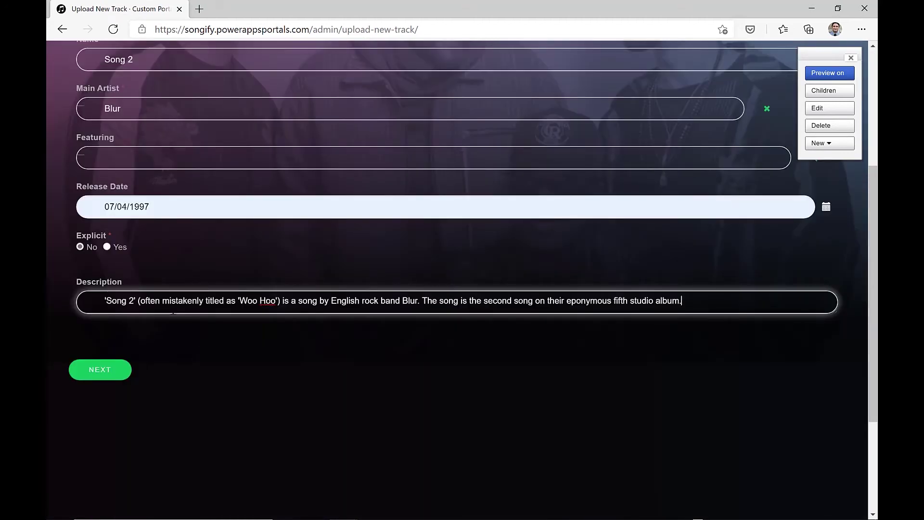
pyautogui.click(114, 380)
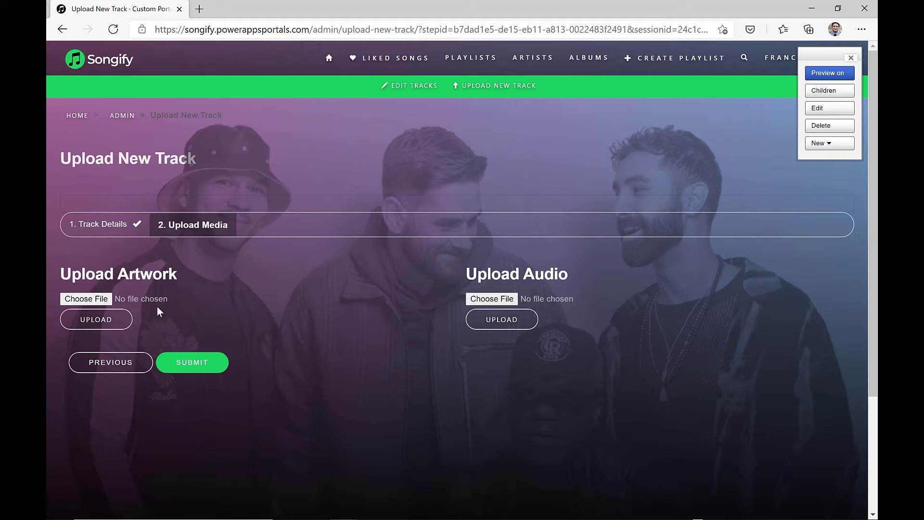
# Step: Upload Blur Song 2.jpg from the Track Artwork folder in Pictures as the track's artwork
pyautogui.click(94, 299)
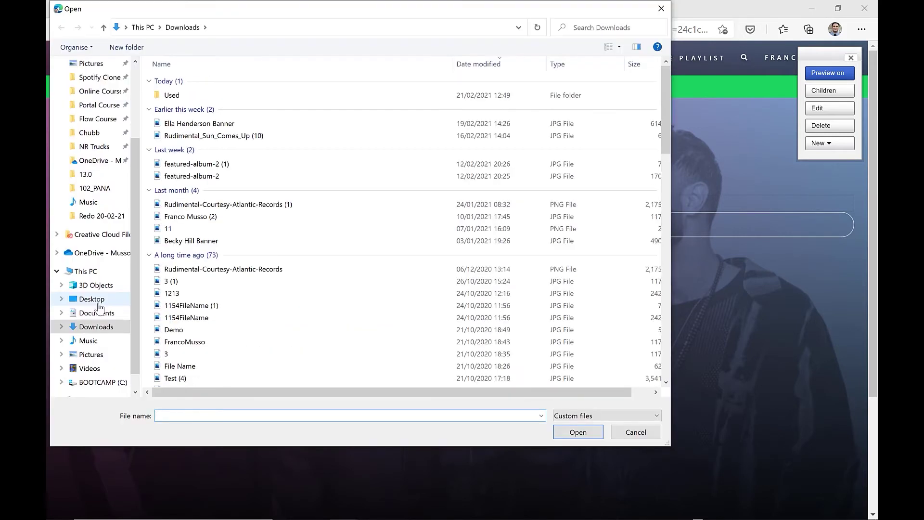
pyautogui.click(103, 342)
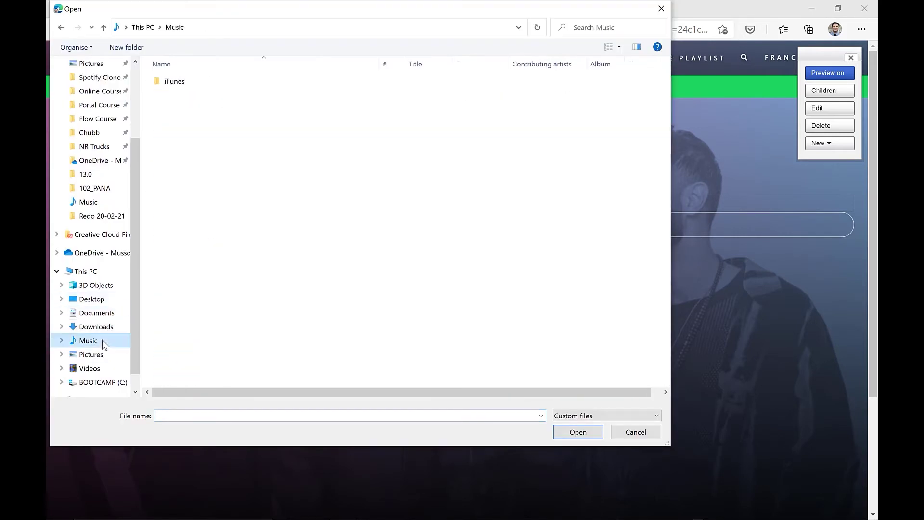
pyautogui.click(94, 356)
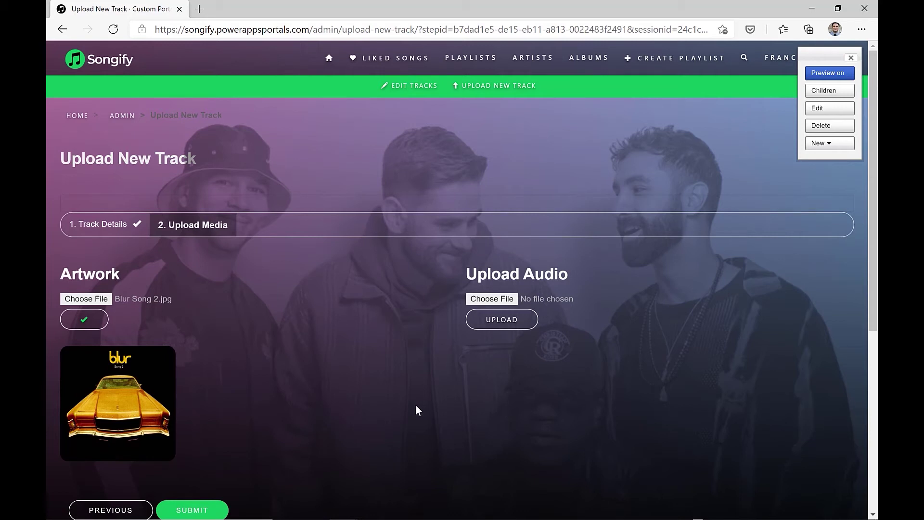
# Step: Upload the Storybook MP3 file from the Music folder as the track's audio
pyautogui.click(486, 302)
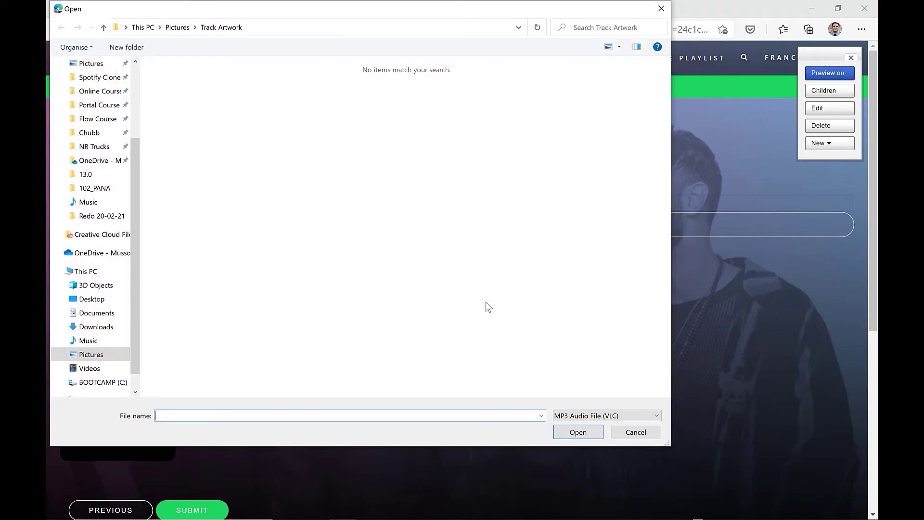
pyautogui.click(82, 341)
pyautogui.click(229, 105)
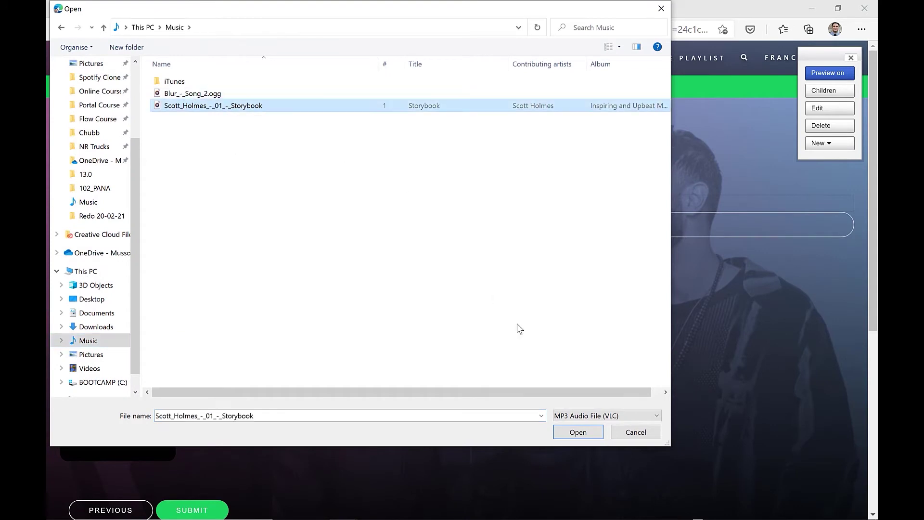
pyautogui.click(568, 434)
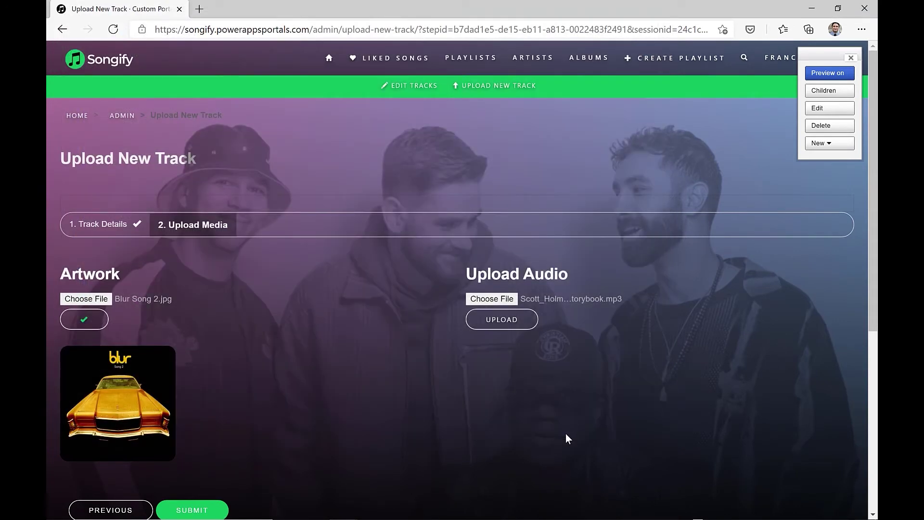
pyautogui.click(519, 322)
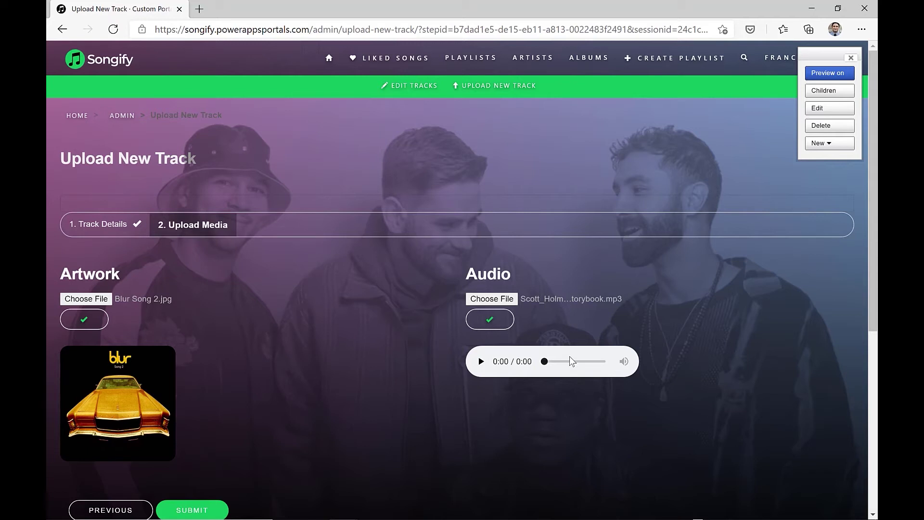
# Step: Play the uploaded audio briefly to check it, and pause it again
pyautogui.click(519, 364)
pyautogui.click(481, 361)
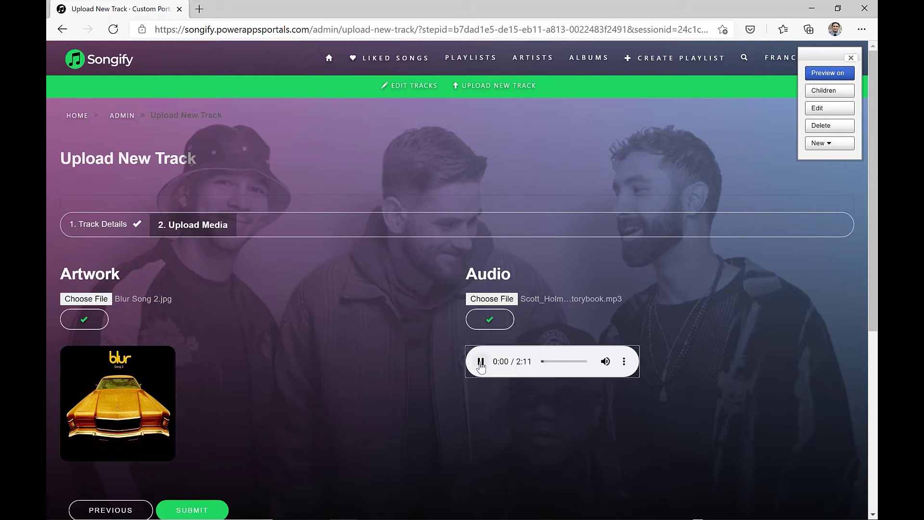
pyautogui.click(481, 362)
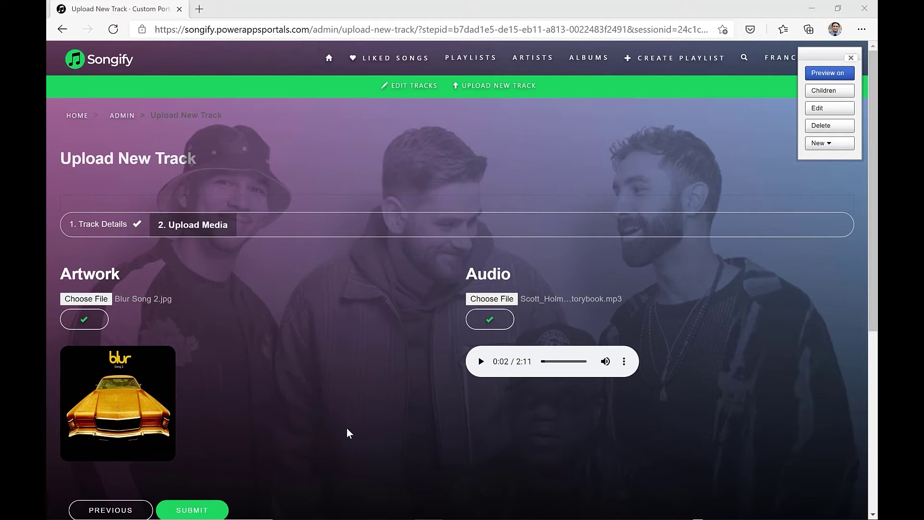
# Step: Submit the new track and play it in the listener preview
pyautogui.click(215, 510)
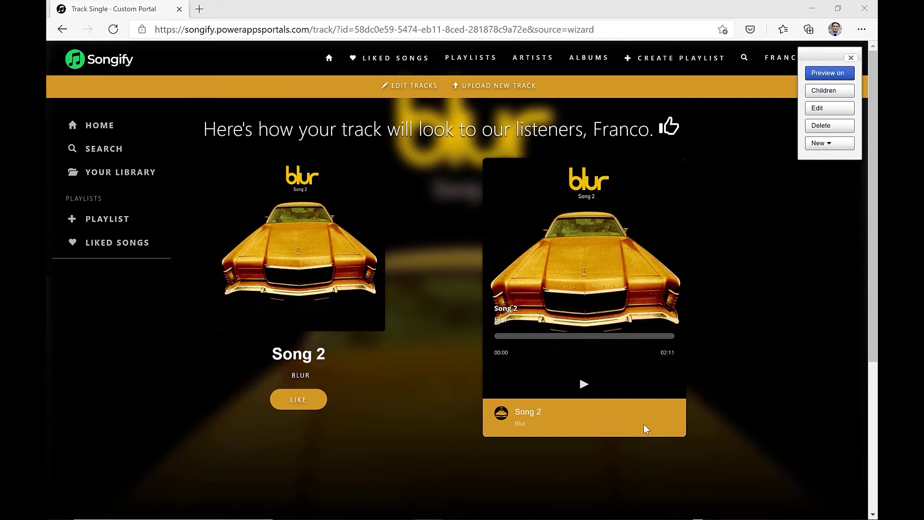
pyautogui.click(584, 384)
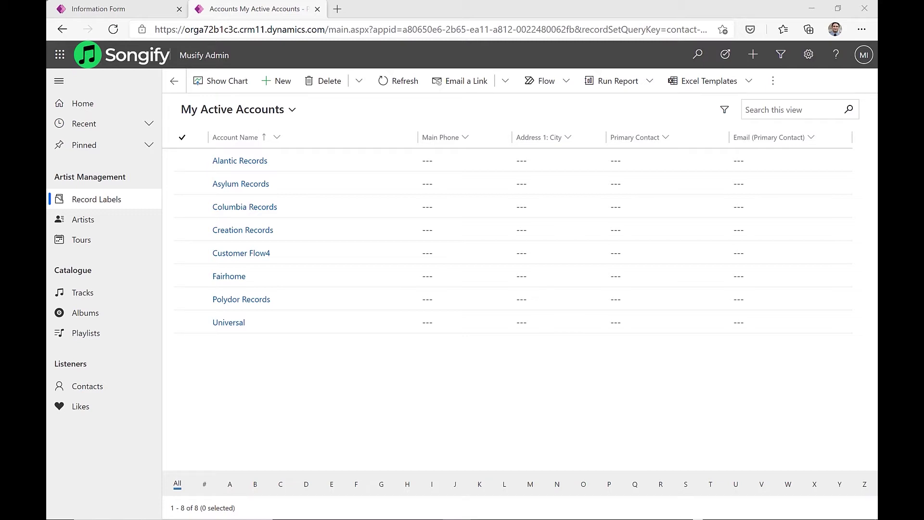
# Step: Look through the record labels, contacts and tracks lists in the Musify Admin app
pyautogui.click(106, 201)
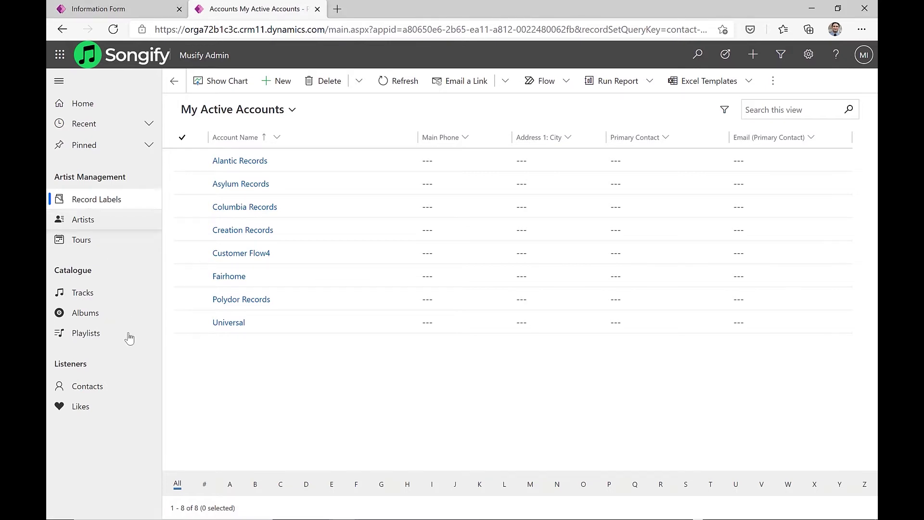
pyautogui.click(122, 378)
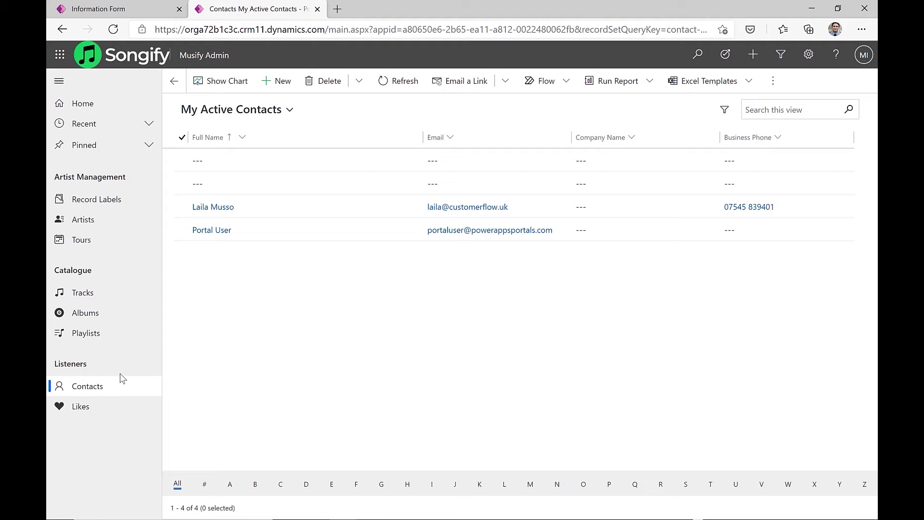
pyautogui.click(84, 295)
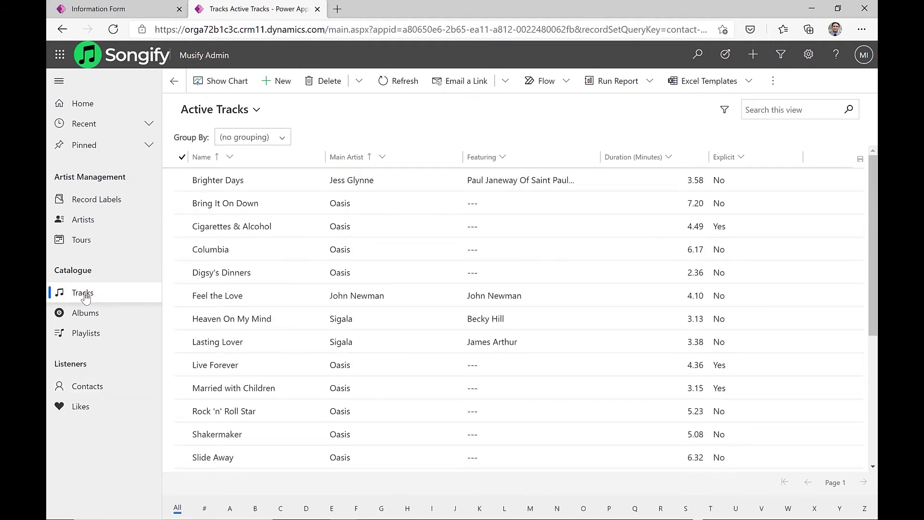
# Step: Search all records for "these days" and open the These Days track
pyautogui.click(691, 57)
pyautogui.write('these days')
pyautogui.press('Return')
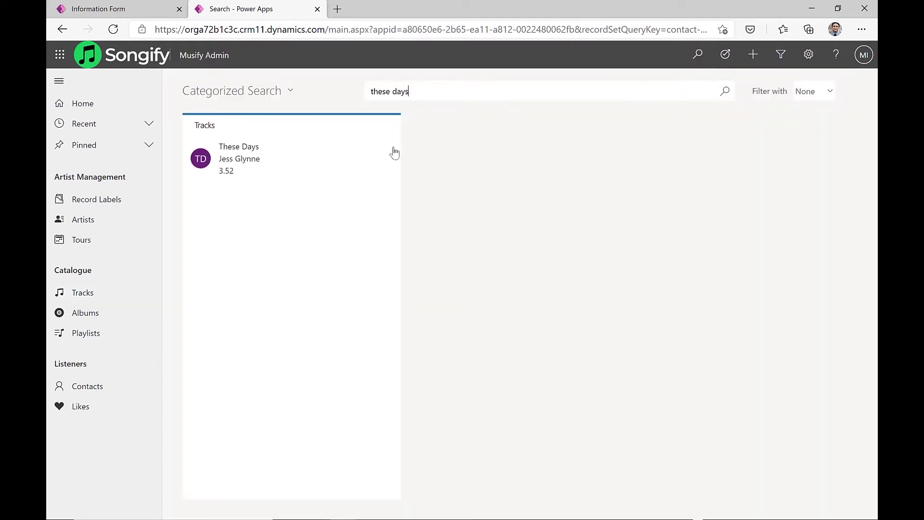
pyautogui.click(334, 164)
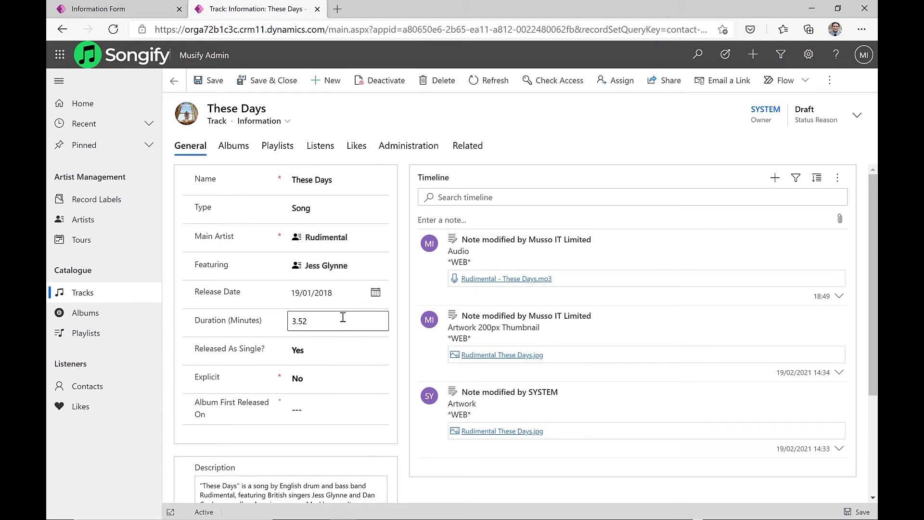
# Step: Inspect the released-as-single, explicit and main artist fields of the These Days track
pyautogui.click(337, 350)
pyautogui.click(336, 381)
pyautogui.click(329, 244)
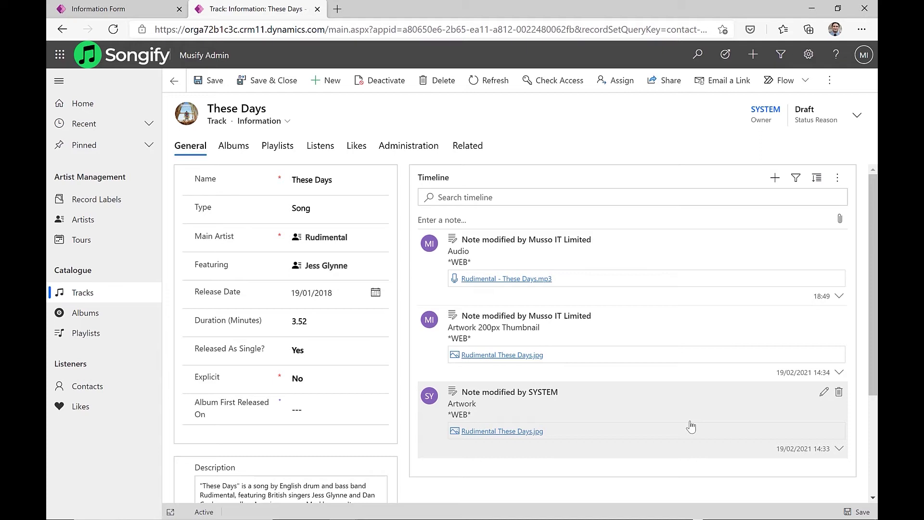
# Step: Review the albums, playlists and likes linked to the These Days track
pyautogui.click(237, 148)
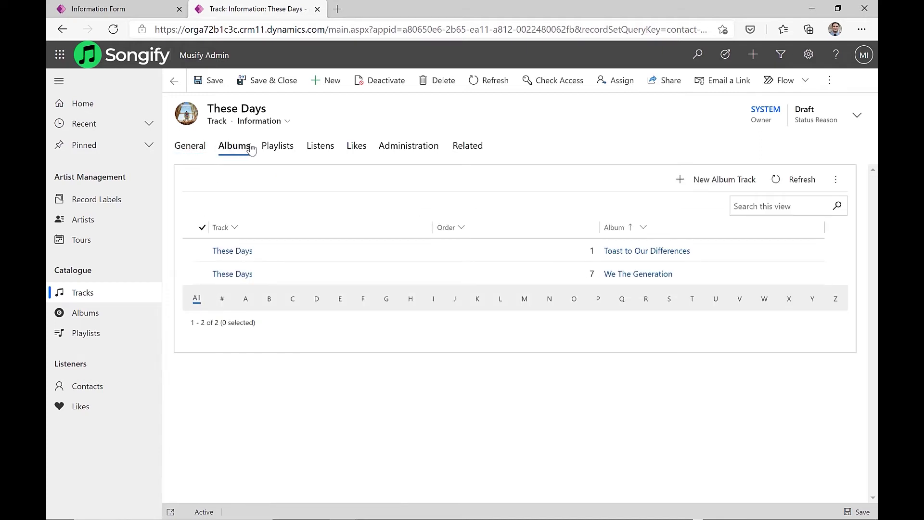
pyautogui.click(272, 148)
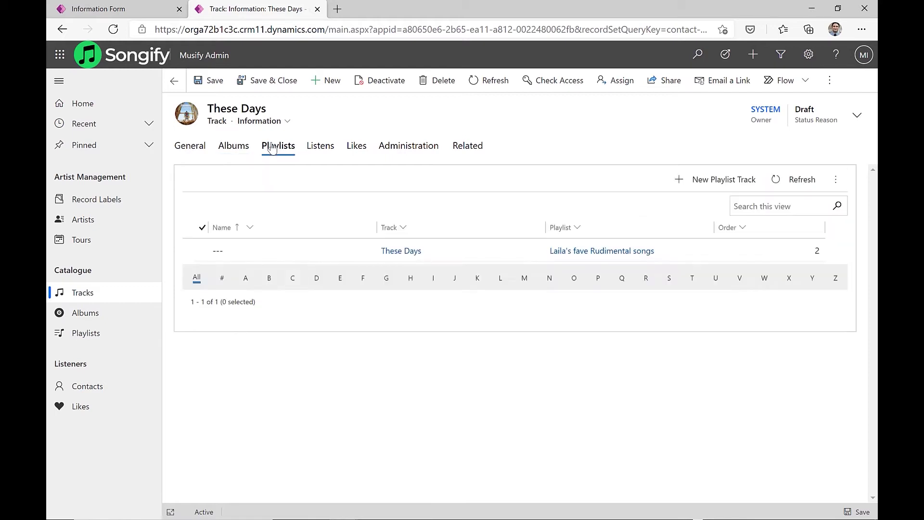
pyautogui.click(354, 150)
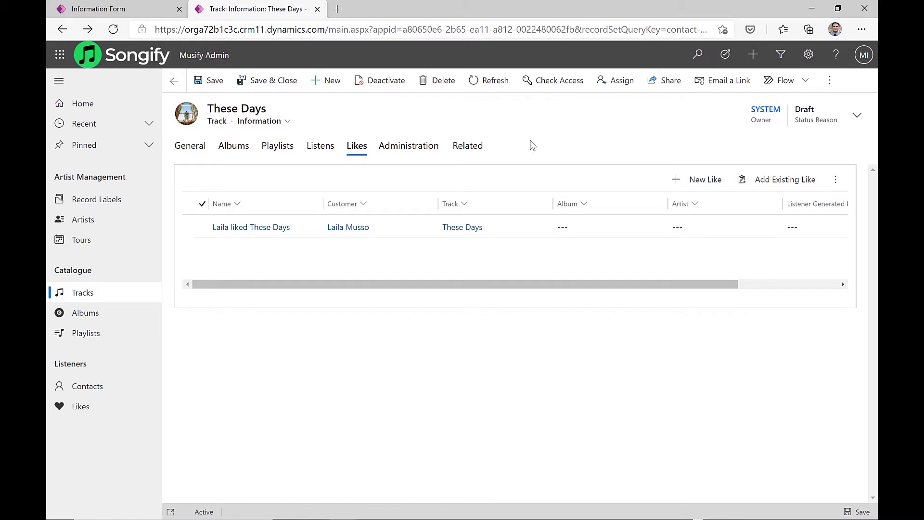
# Step: Open the like recorded for These Days and inspect its album, artist and listener generated playlist fields and the customer's contact card
pyautogui.doubleClick(525, 227)
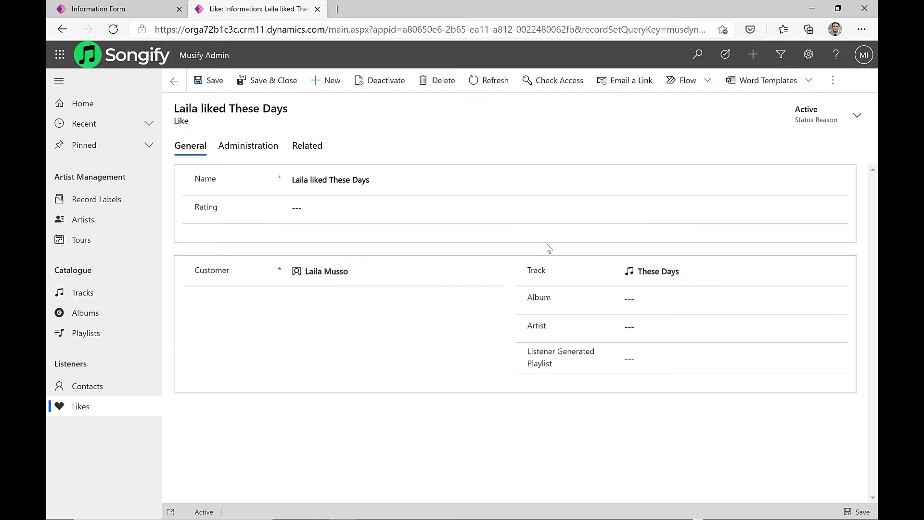
pyautogui.click(673, 299)
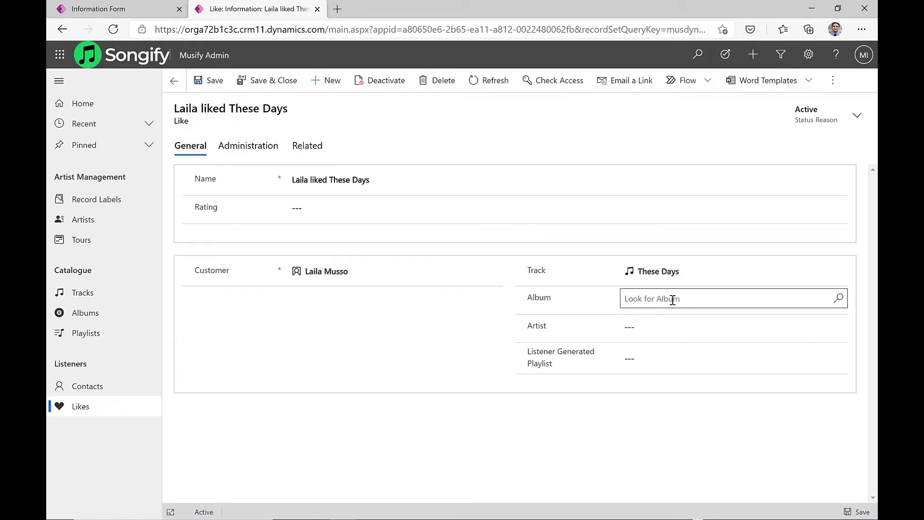
pyautogui.click(668, 330)
pyautogui.click(665, 364)
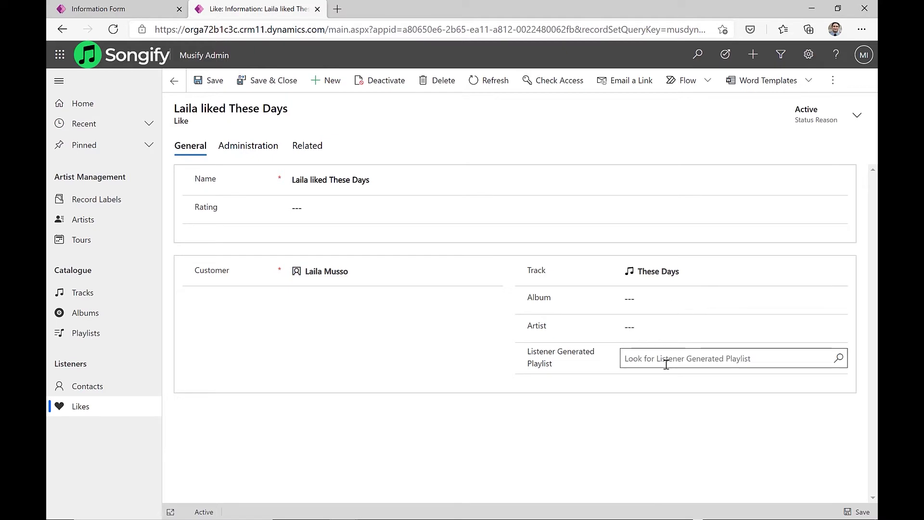
pyautogui.click(361, 342)
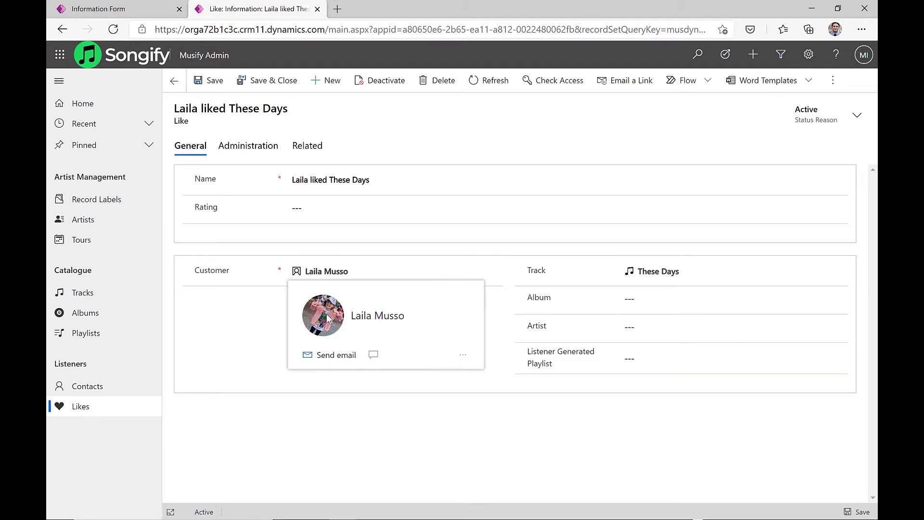
pyautogui.moveTo(327, 278)
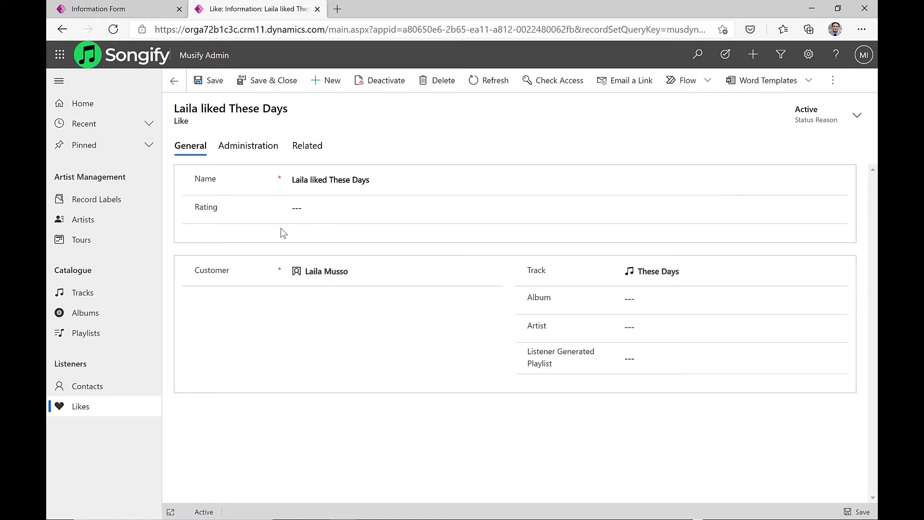
# Step: Return to the general details of the These Days track and download Rudimental These Days.jpg from its Artwork note
pyautogui.hotkey('alt', 'Left')
pyautogui.click(193, 150)
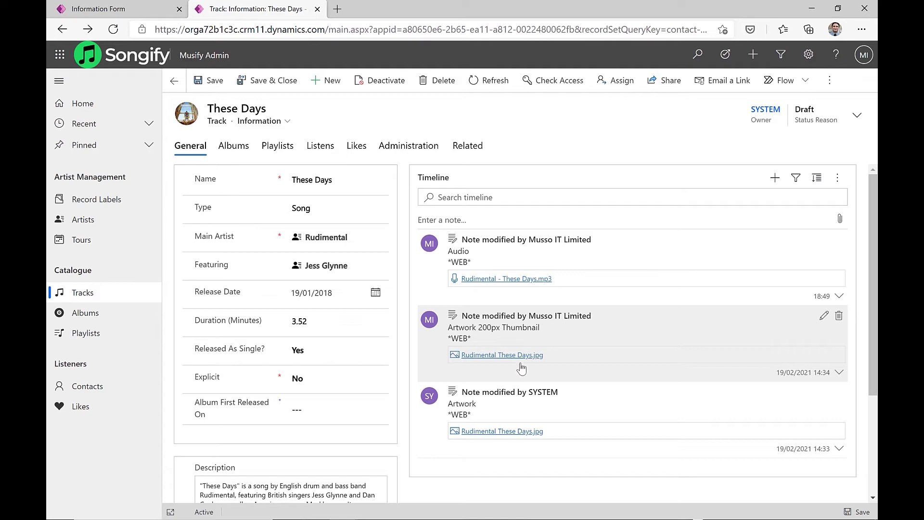
pyautogui.click(528, 432)
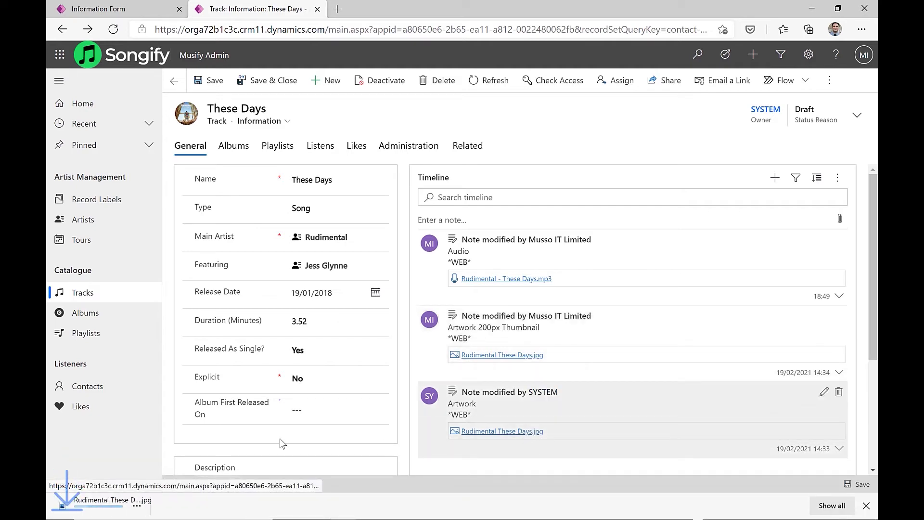
# Step: View the downloaded full-size artwork image, and download and view Rudimental These Days.jpg from the Artwork 200px Thumbnail note
pyautogui.click(136, 509)
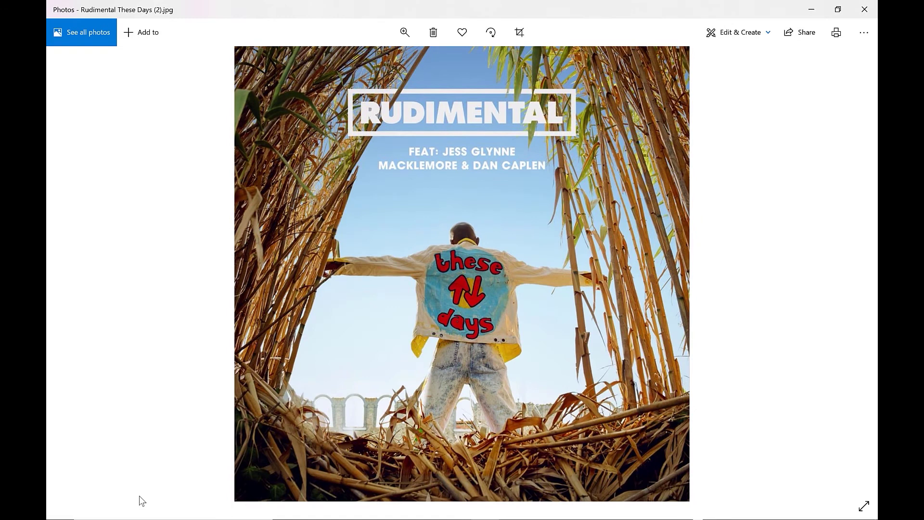
pyautogui.click(865, 9)
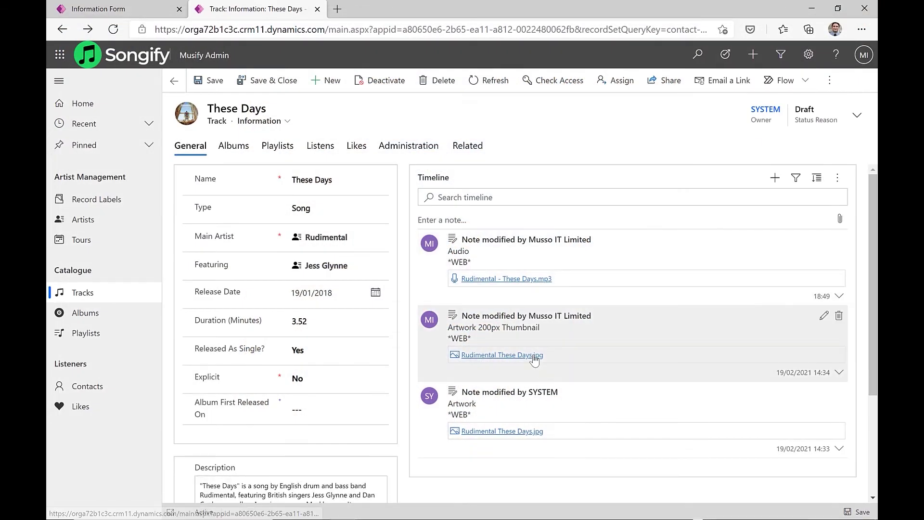
pyautogui.click(530, 355)
pyautogui.click(149, 500)
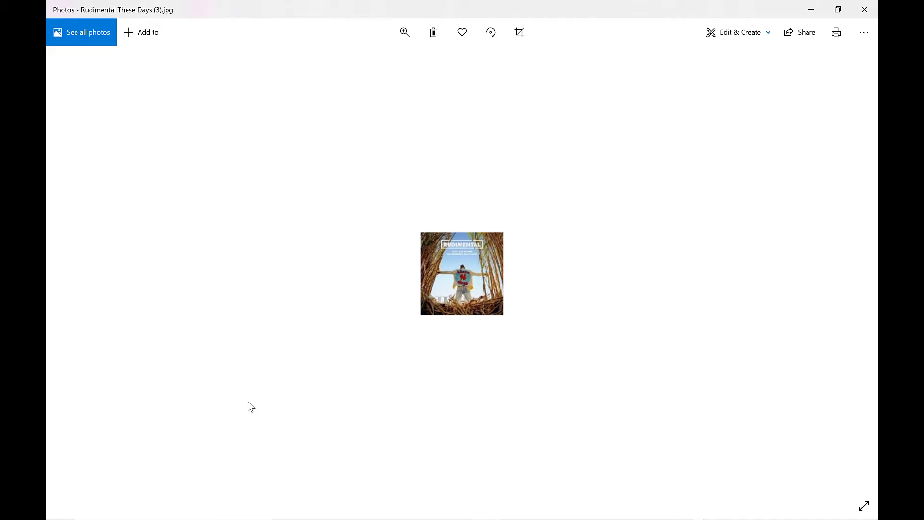
pyautogui.click(864, 9)
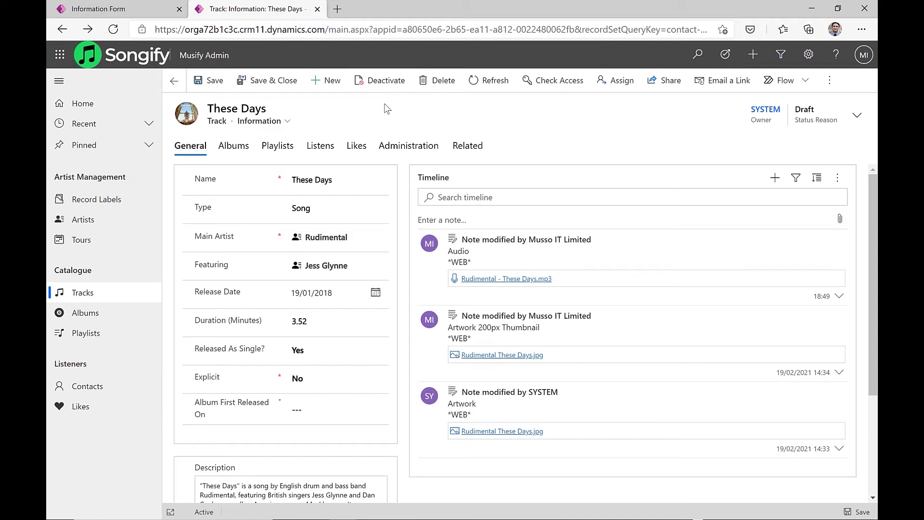
# Step: Switch to Power Apps, return to the Music App solution, and open its Generate thumbnail from Artwork image flow for editing in Power Automate
pyautogui.click(204, 90)
pyautogui.click(110, 11)
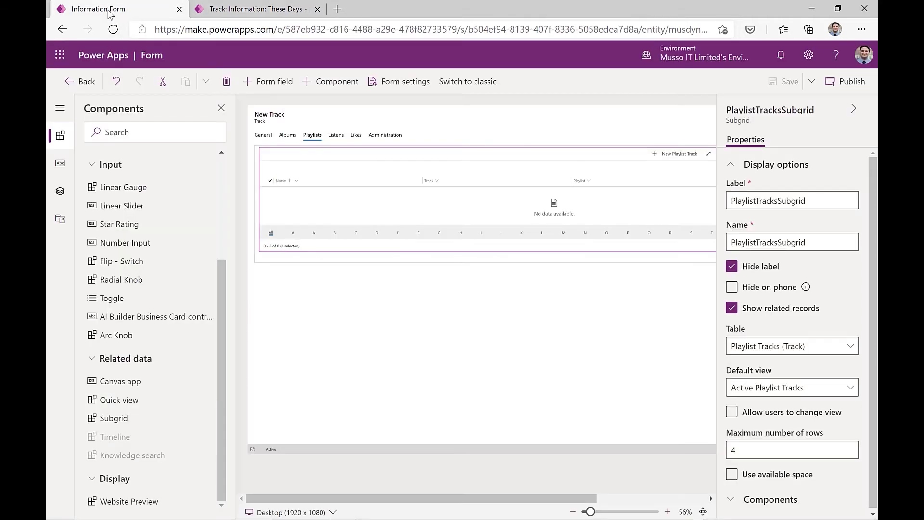
pyautogui.click(72, 85)
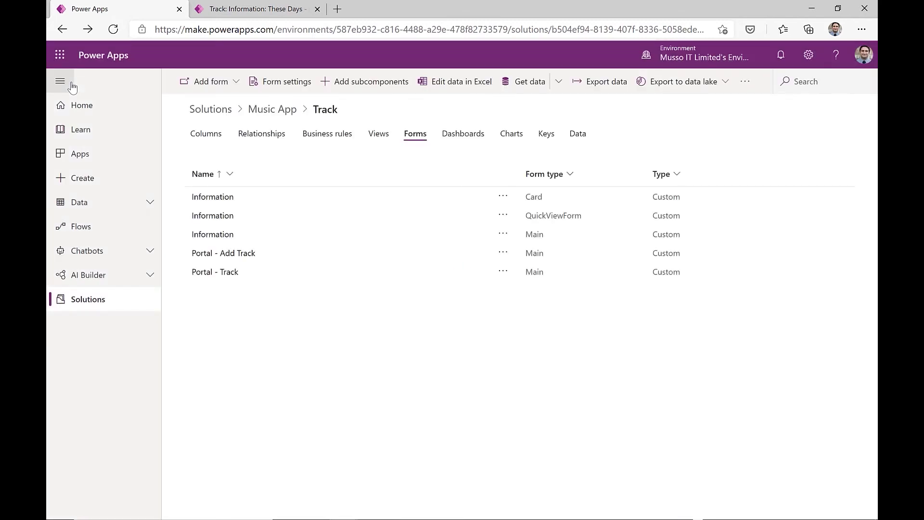
pyautogui.click(270, 110)
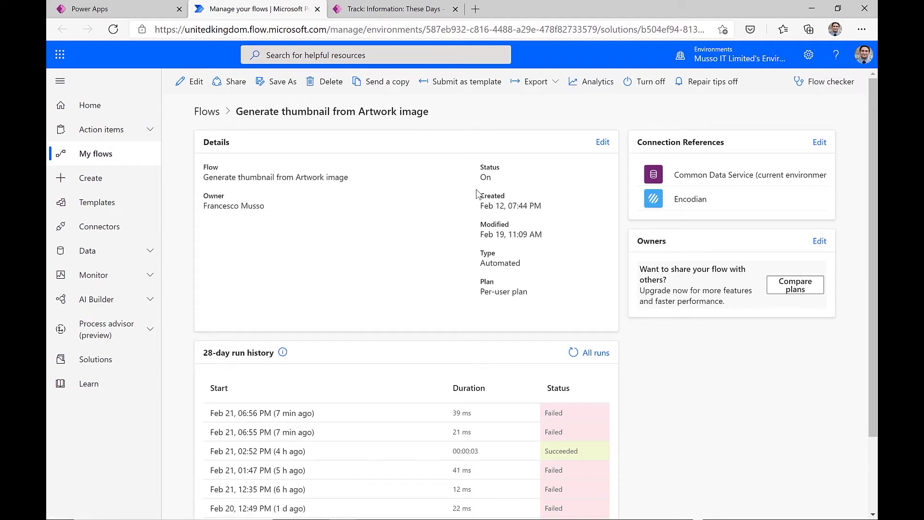
pyautogui.click(190, 86)
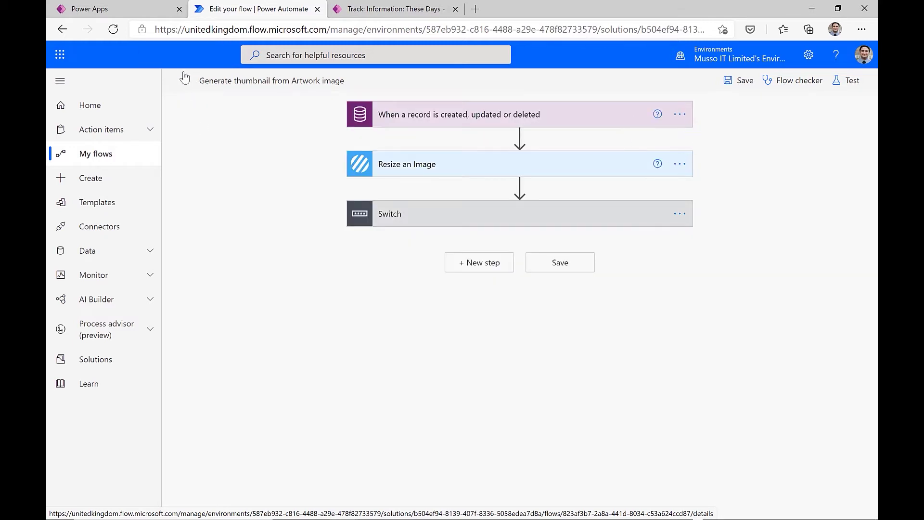
# Step: Inspect the artwork note attachment trigger's settings, including its advanced filtering attributes and filter expression
pyautogui.click(188, 80)
pyautogui.click(511, 123)
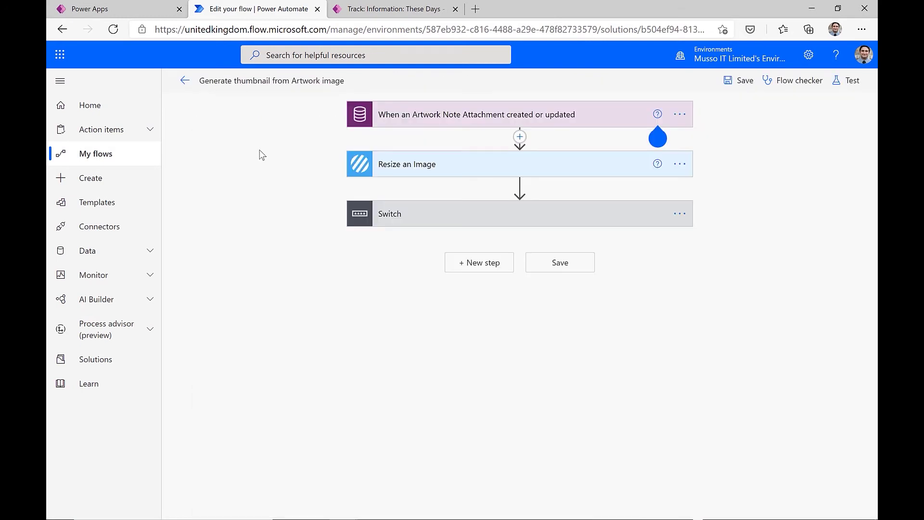
pyautogui.click(436, 115)
pyautogui.click(431, 209)
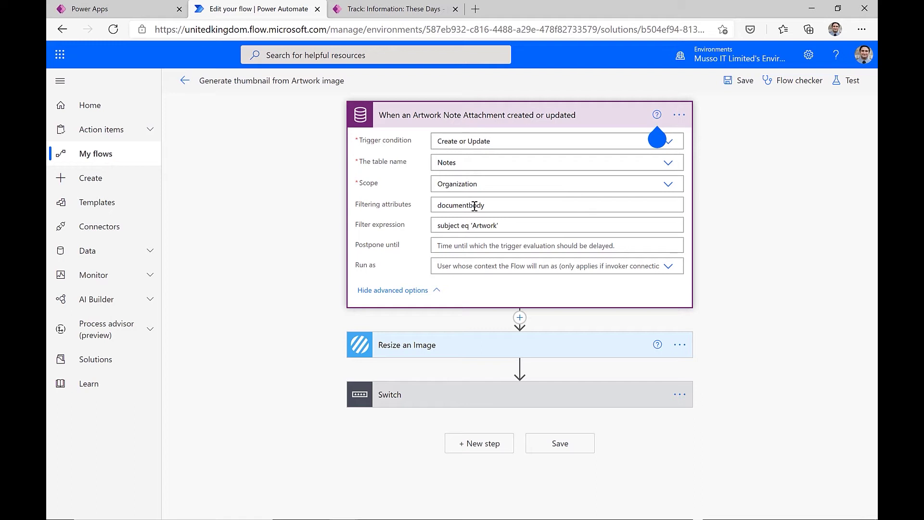
pyautogui.moveTo(474, 206)
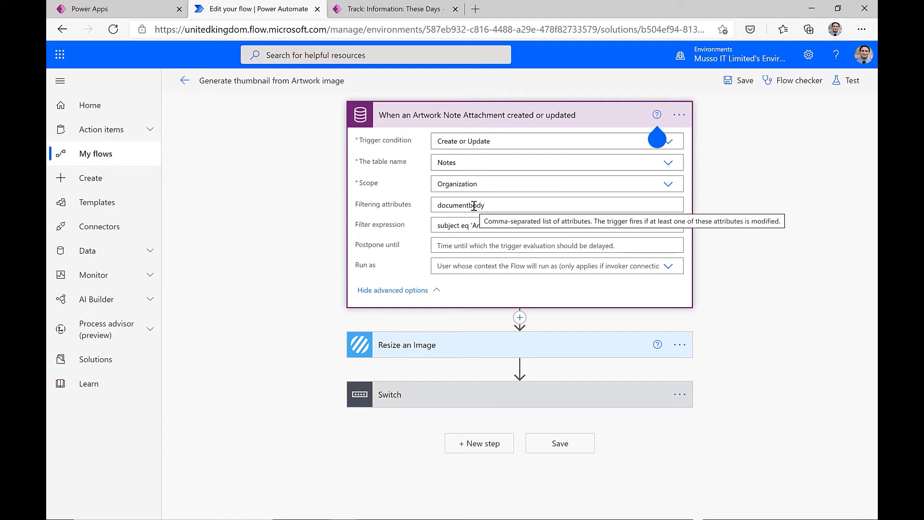
# Step: Inspect the Resize an Image action's file content, resize type, image width and aspect ratio settings
pyautogui.click(524, 349)
pyautogui.scroll(-2, 747, 270)
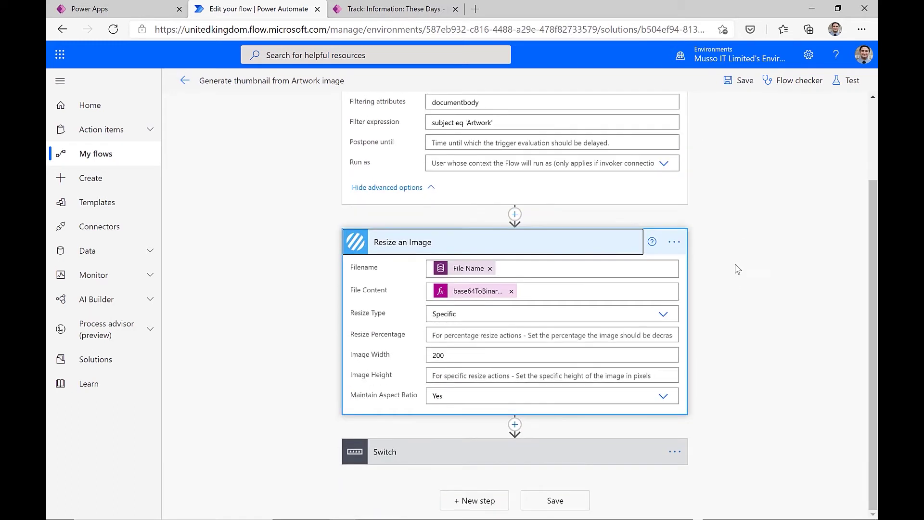
pyautogui.moveTo(594, 263)
pyautogui.click(445, 396)
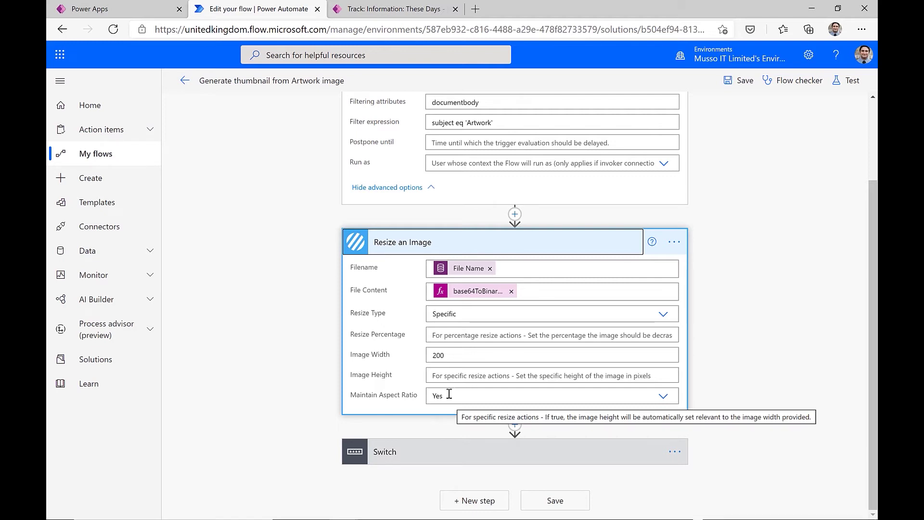
# Step: Expand the flow's Switch and its Case Track branch to show the actions inside
pyautogui.click(520, 451)
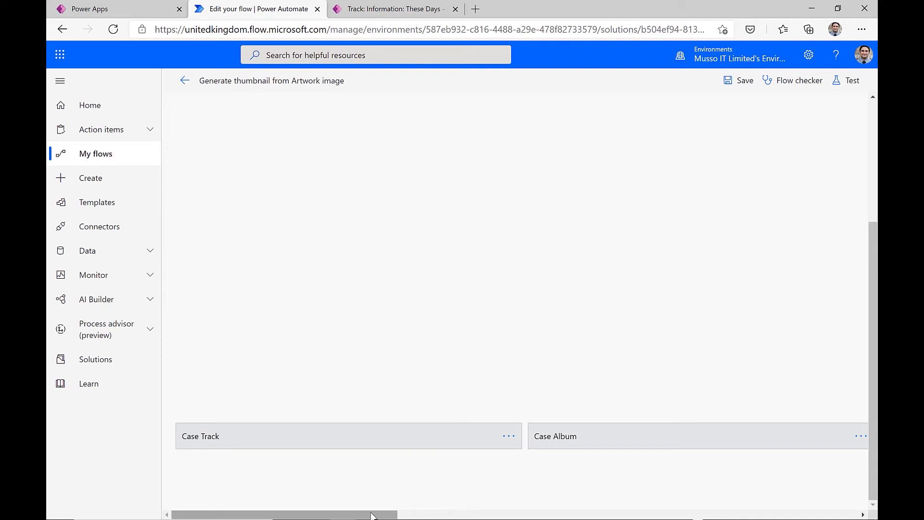
pyautogui.moveTo(372, 515); pyautogui.dragTo(309, 497)
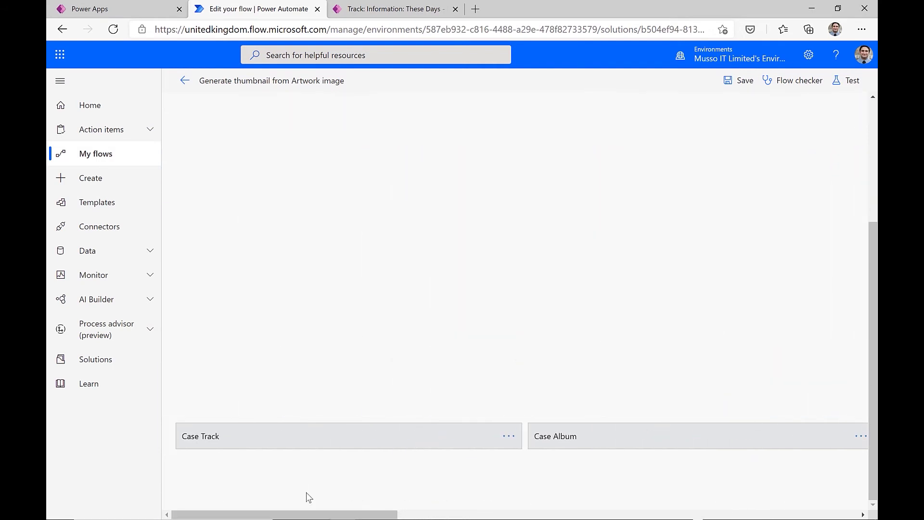
pyautogui.click(322, 444)
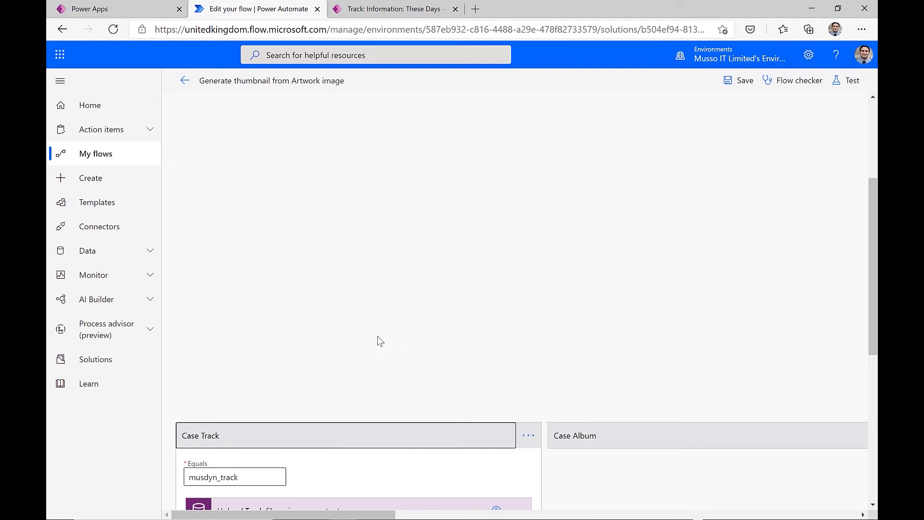
pyautogui.scroll(-5, 378, 341)
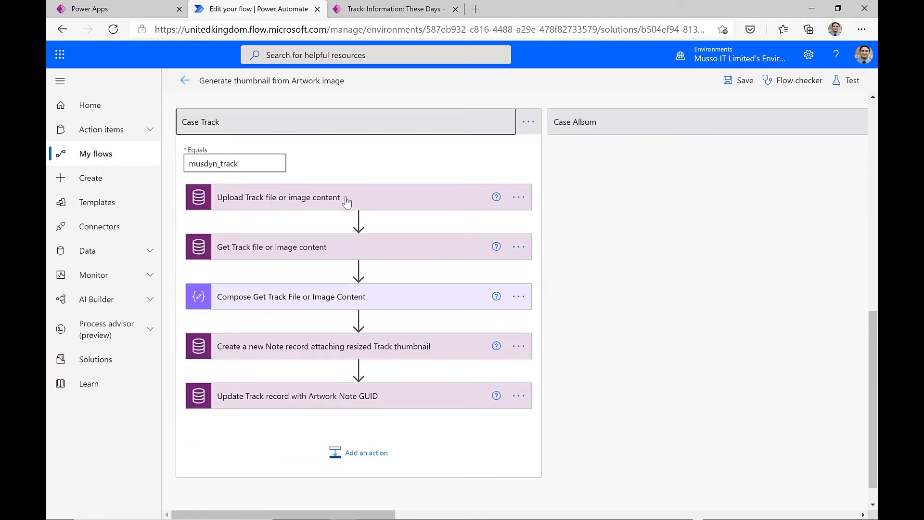
# Step: Review the Upload Track, Get Track and Compose Get Track file or image content actions in the Case Track branch
pyautogui.click(347, 200)
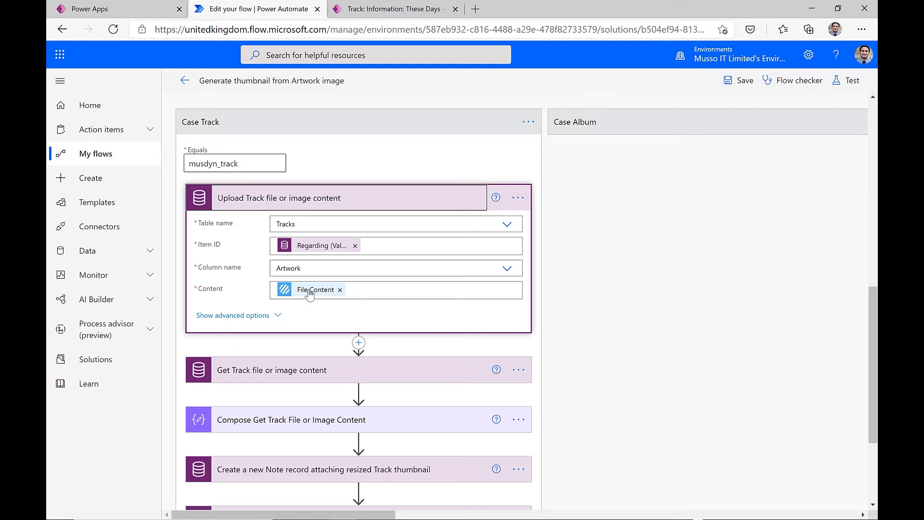
pyautogui.moveTo(310, 294)
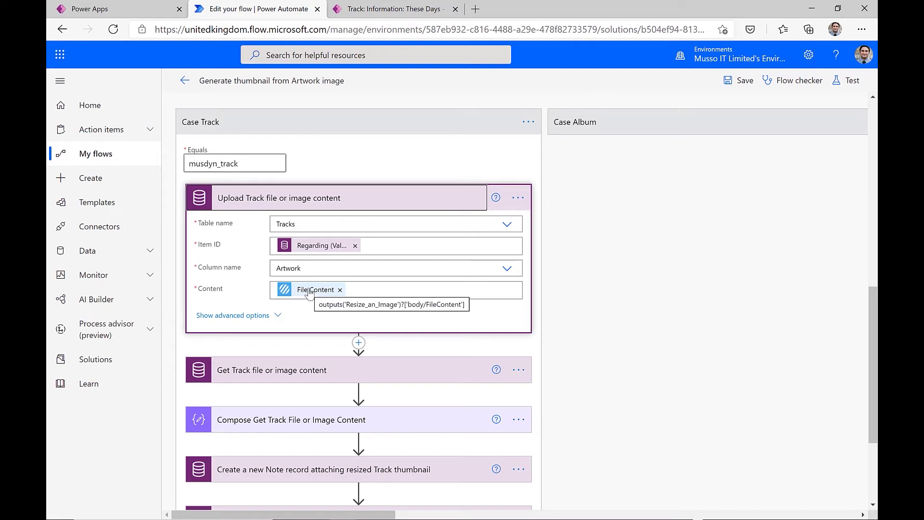
pyautogui.click(315, 370)
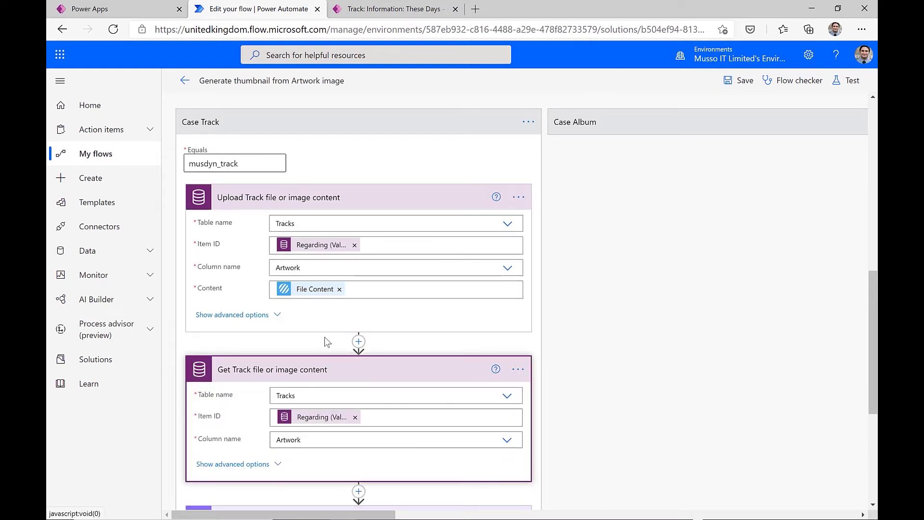
pyautogui.scroll(-5, 331, 321)
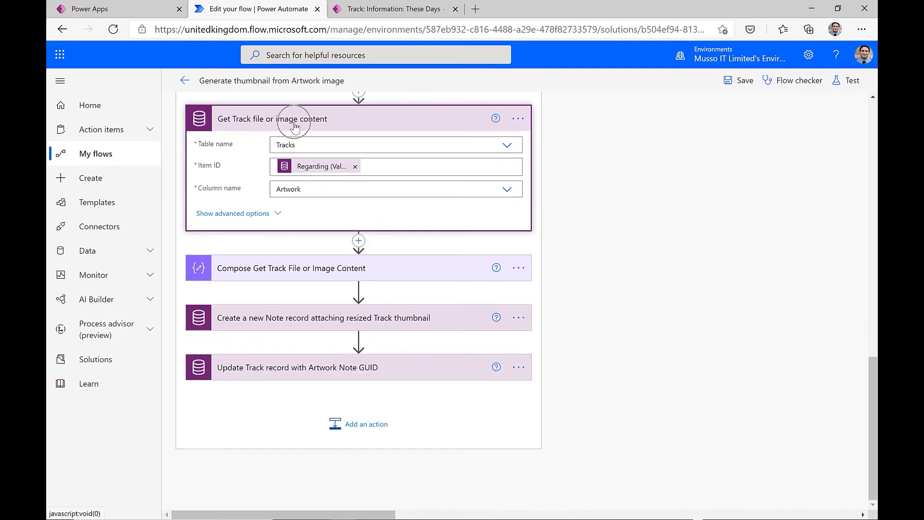
pyautogui.click(318, 277)
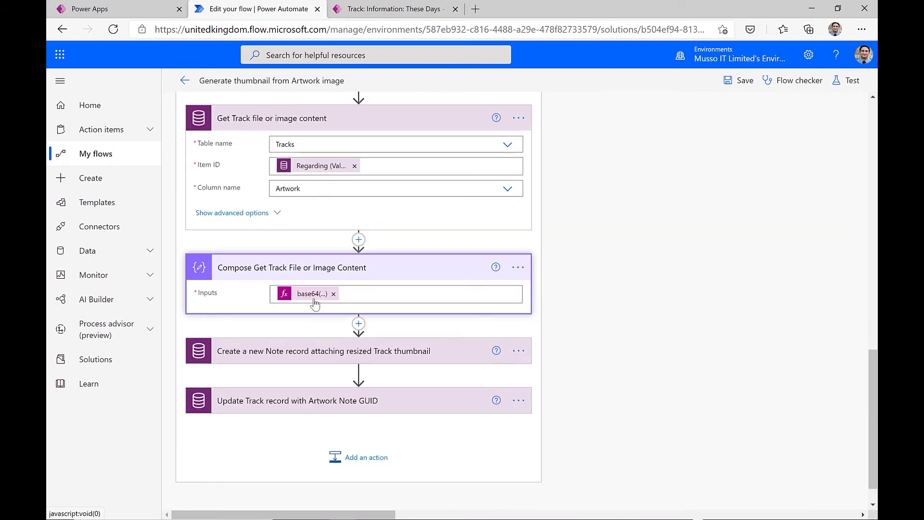
# Step: Inspect the action creating a Note for the resized Track thumbnail, including its advanced options, and compare its Document input with the Compose action
pyautogui.click(327, 353)
pyautogui.scroll(-3, 323, 298)
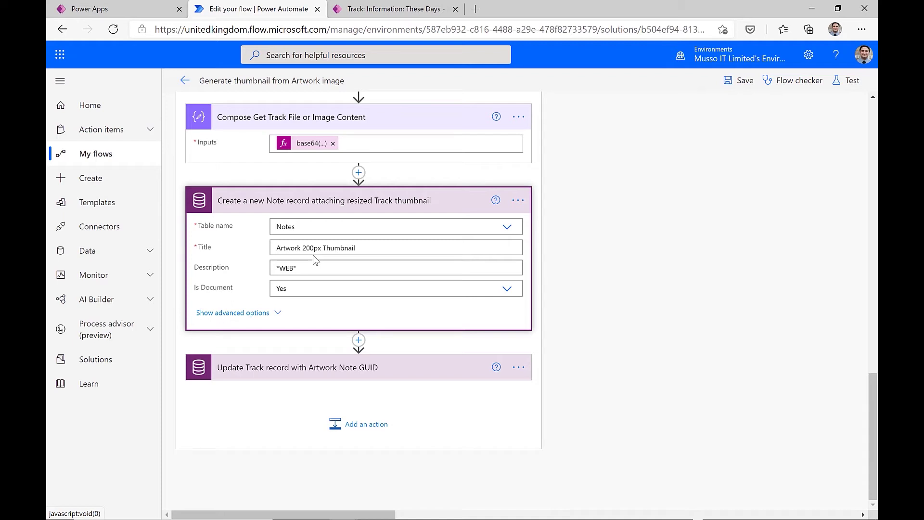
pyautogui.click(262, 314)
pyautogui.scroll(-3, 285, 337)
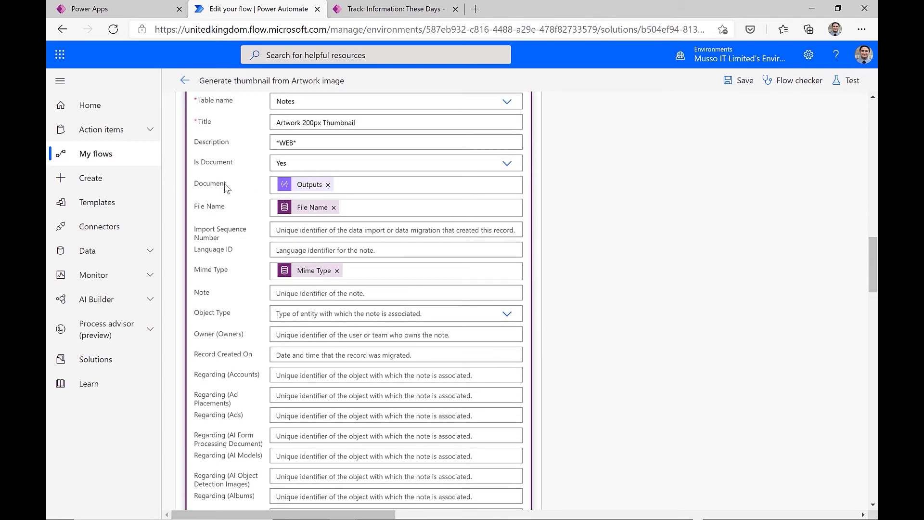
pyautogui.scroll(5, 318, 232)
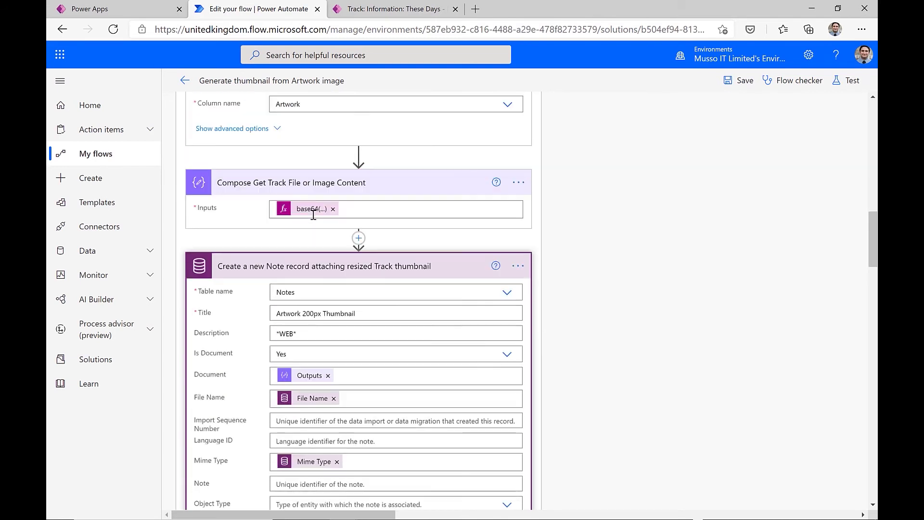
pyautogui.click(319, 239)
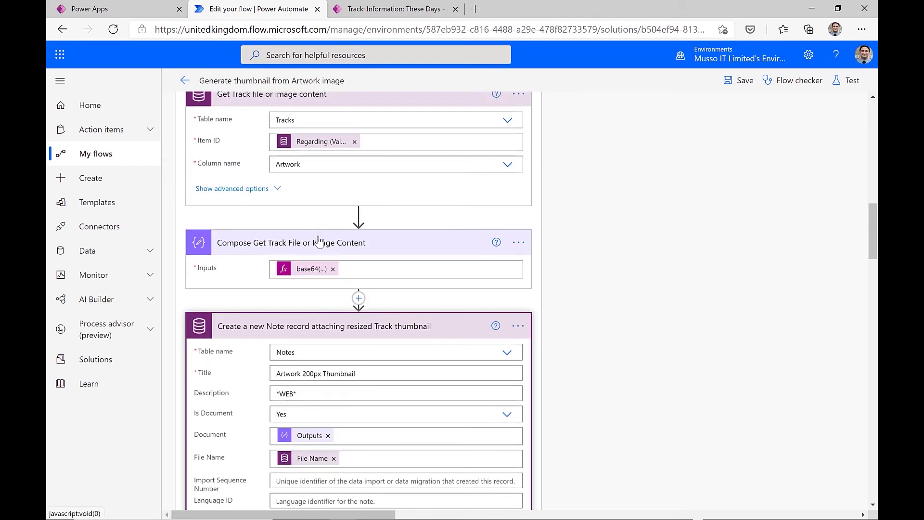
# Step: Examine the Update Track record with Artwork Note GUID action and its advanced fields for the original and resized artwork note GUIDs
pyautogui.scroll(-15, 319, 240)
pyautogui.scroll(-12, 320, 237)
pyautogui.click(301, 109)
pyautogui.click(369, 368)
pyautogui.scroll(-3, 407, 323)
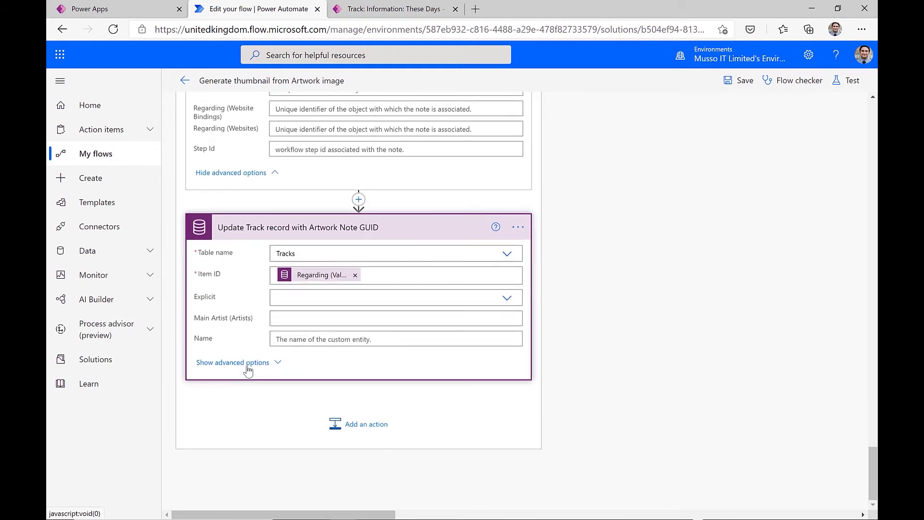
pyautogui.click(248, 368)
pyautogui.scroll(-4, 353, 378)
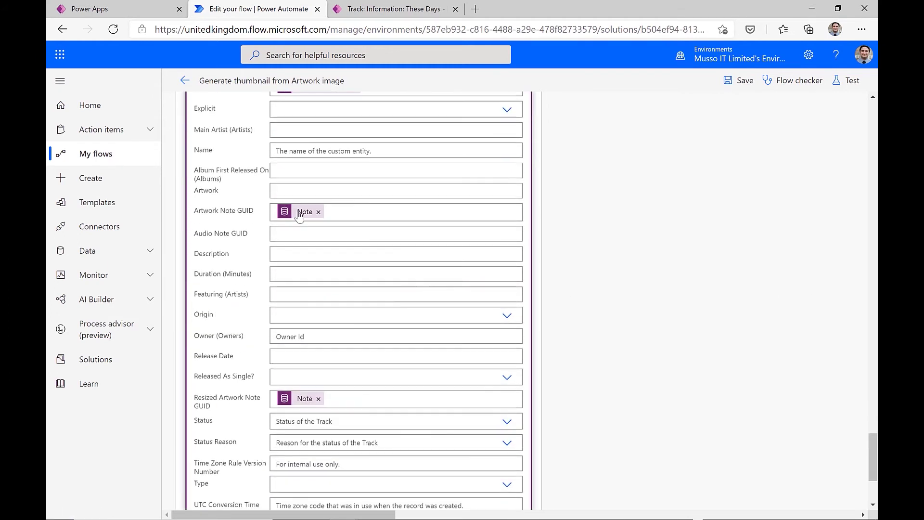
pyautogui.moveTo(298, 214)
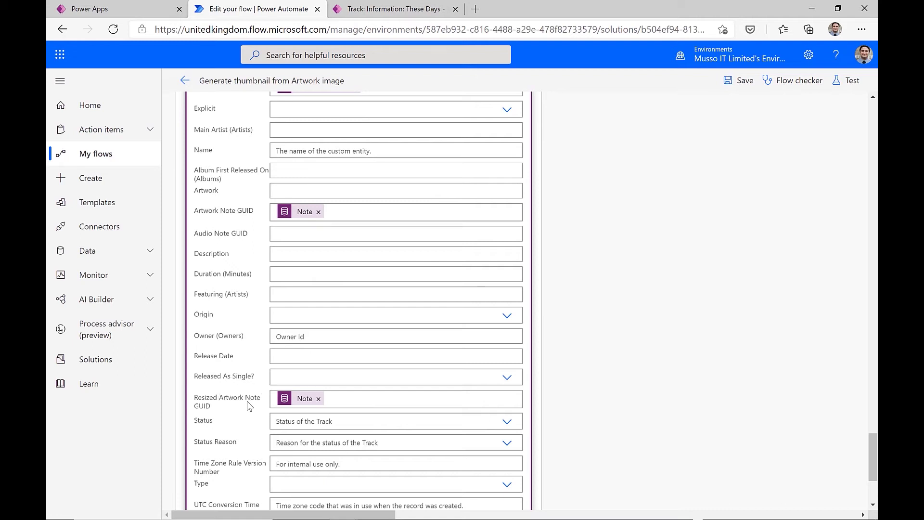
# Step: Return to the These Days track and inspect the artwork, resized artwork and audio note GUIDs in its administration details
pyautogui.click(385, 8)
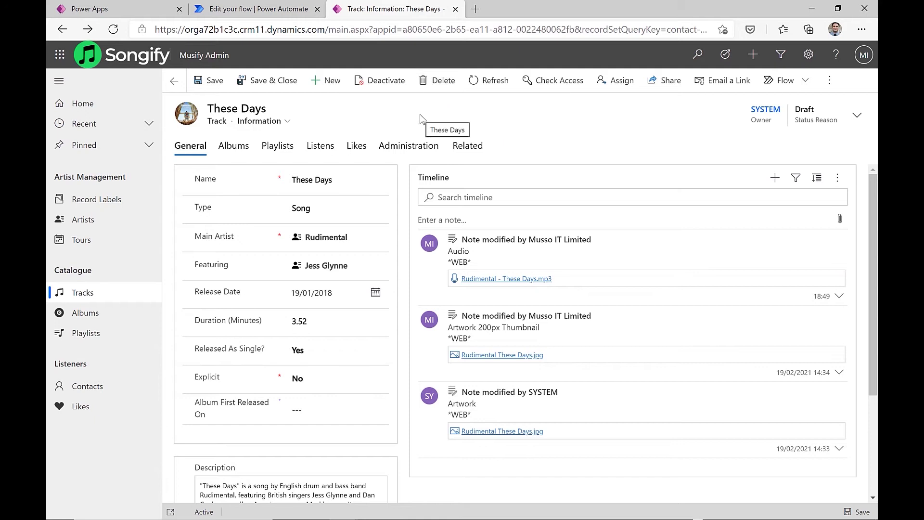
pyautogui.click(410, 149)
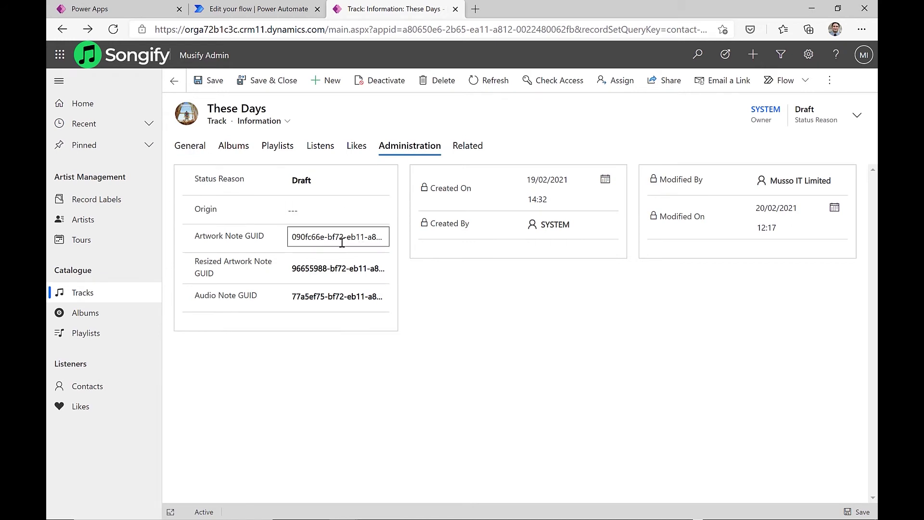
pyautogui.click(300, 239)
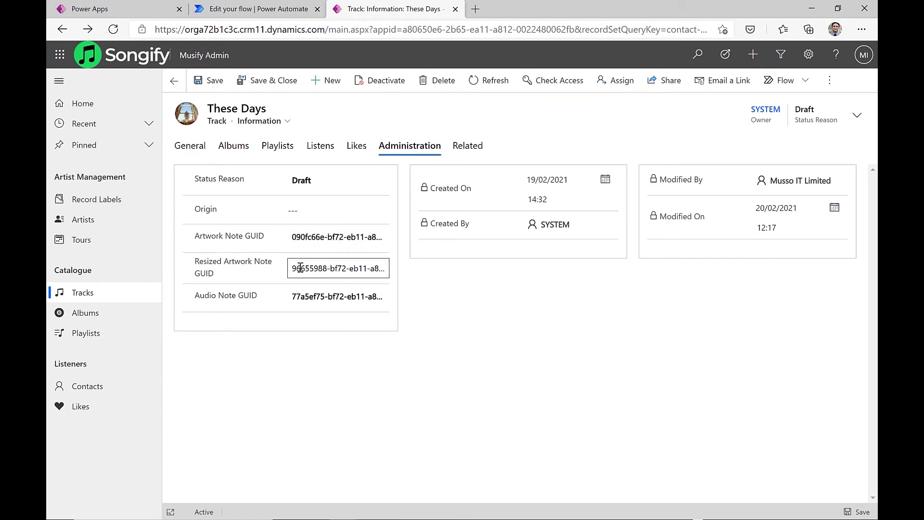
pyautogui.click(298, 296)
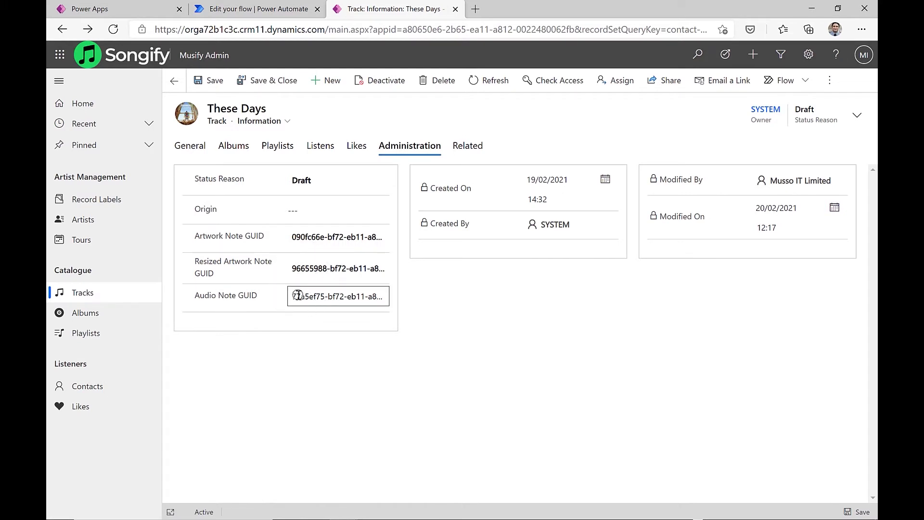
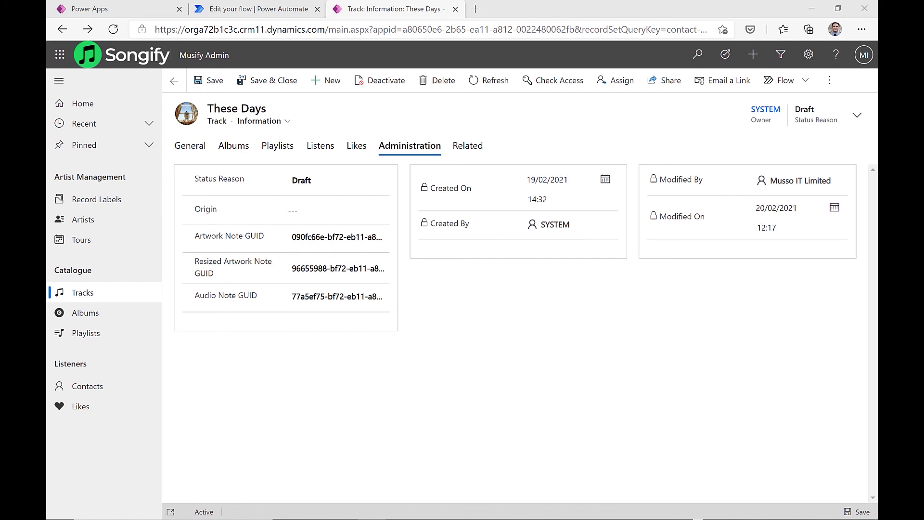
# Step: Switch to the Portal Management app and examine the source of the Home (Songify) web template
pyautogui.click(210, 57)
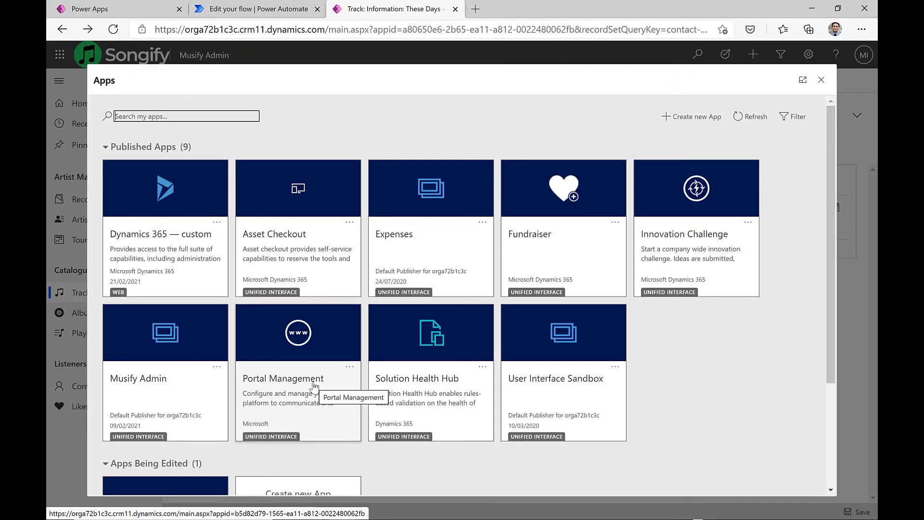
pyautogui.click(314, 385)
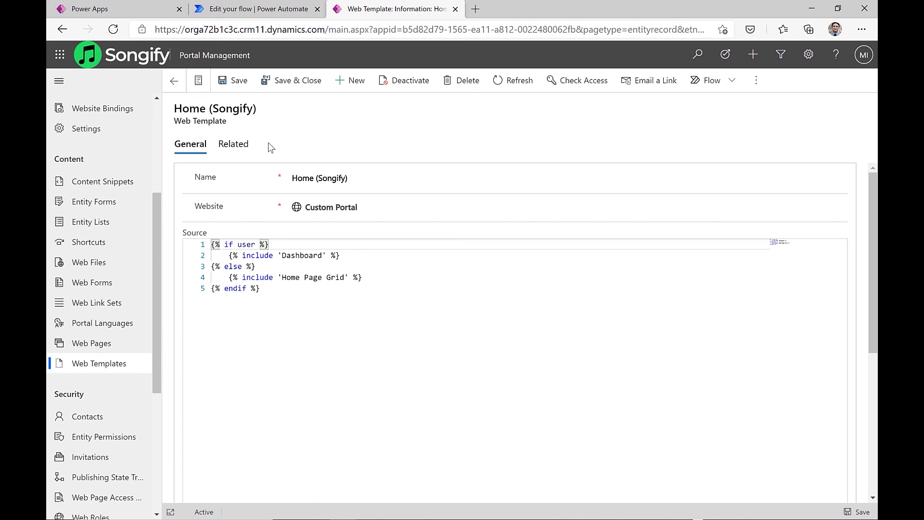
pyautogui.click(304, 295)
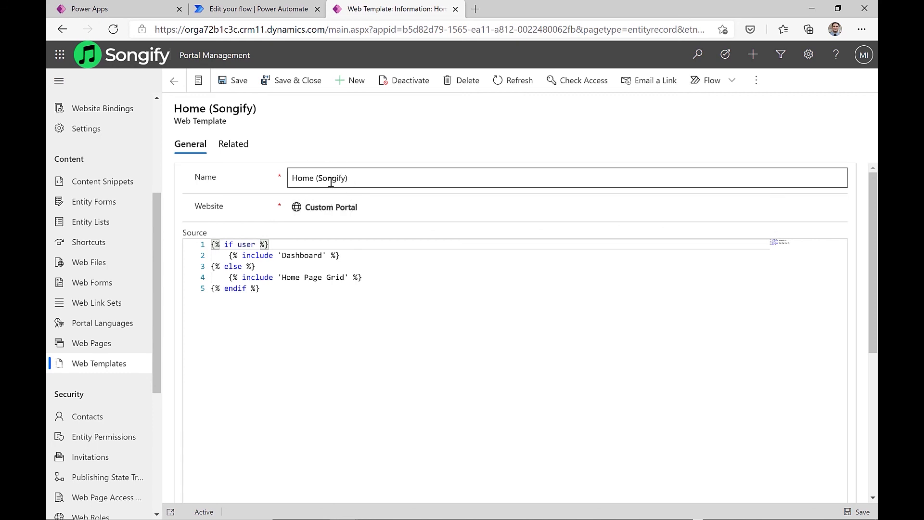
# Step: List the page templates related to the Home (Songify) web template and open the Home page template
pyautogui.click(249, 156)
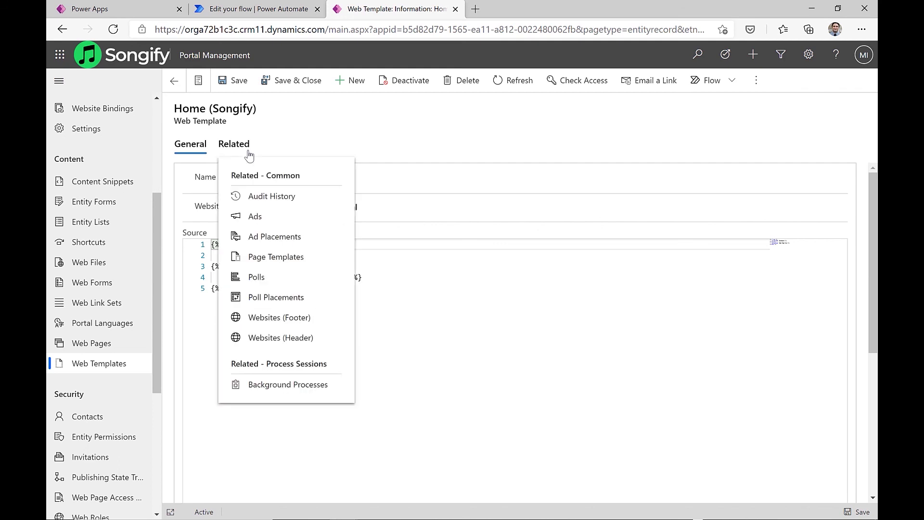
pyautogui.click(279, 258)
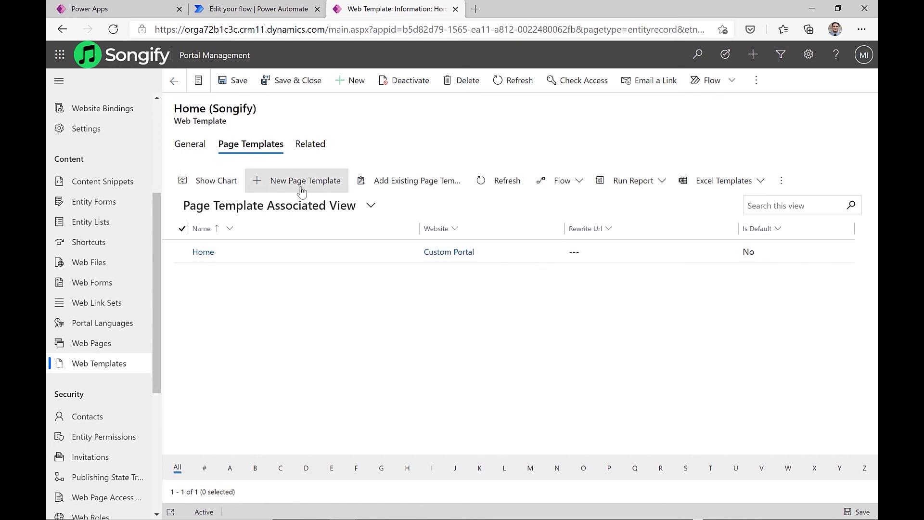
pyautogui.doubleClick(310, 252)
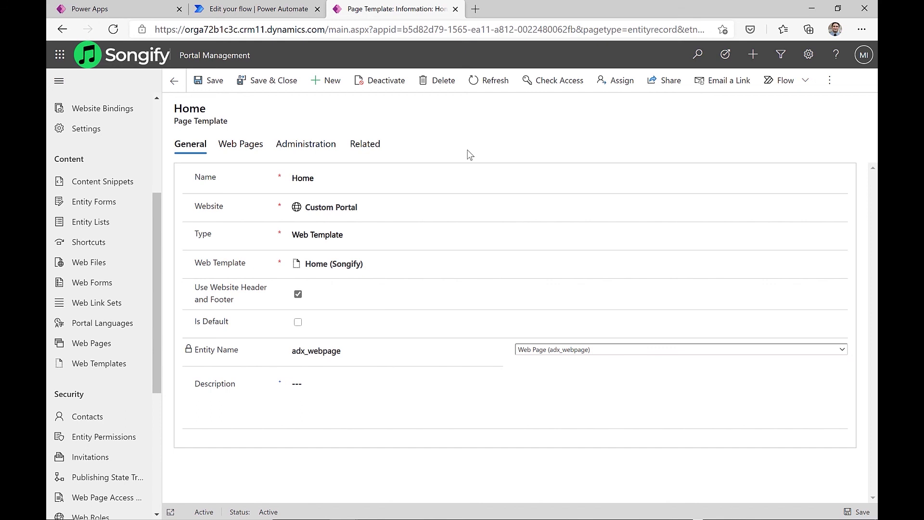
# Step: Open the Home web page linked to the page template and review its parent page and partial URL
pyautogui.click(247, 145)
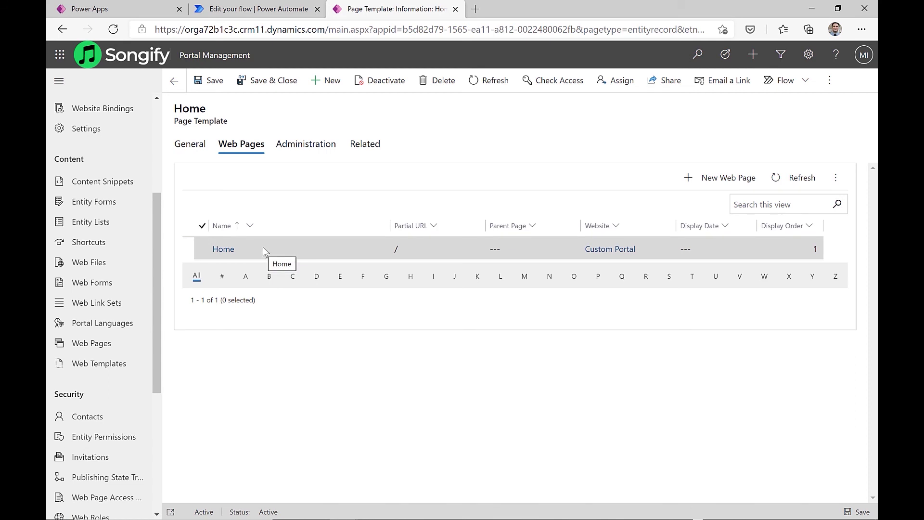
pyautogui.doubleClick(263, 246)
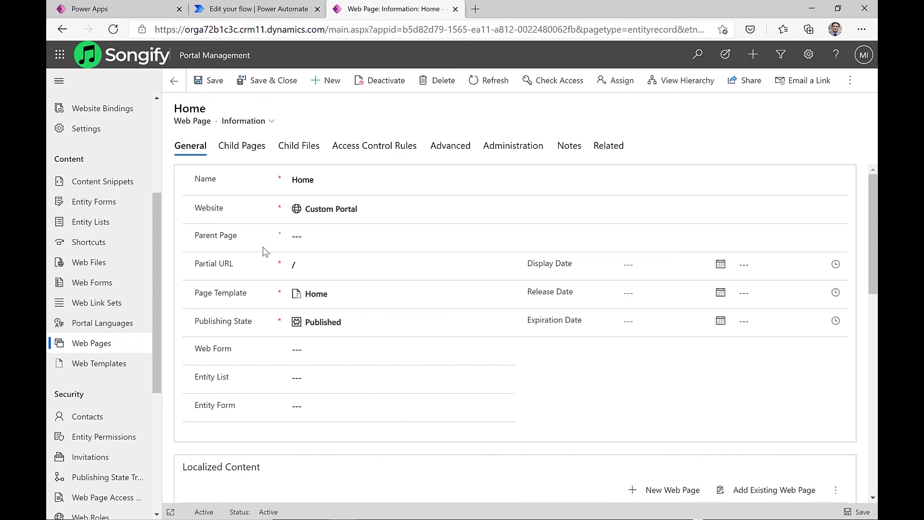
pyautogui.click(328, 236)
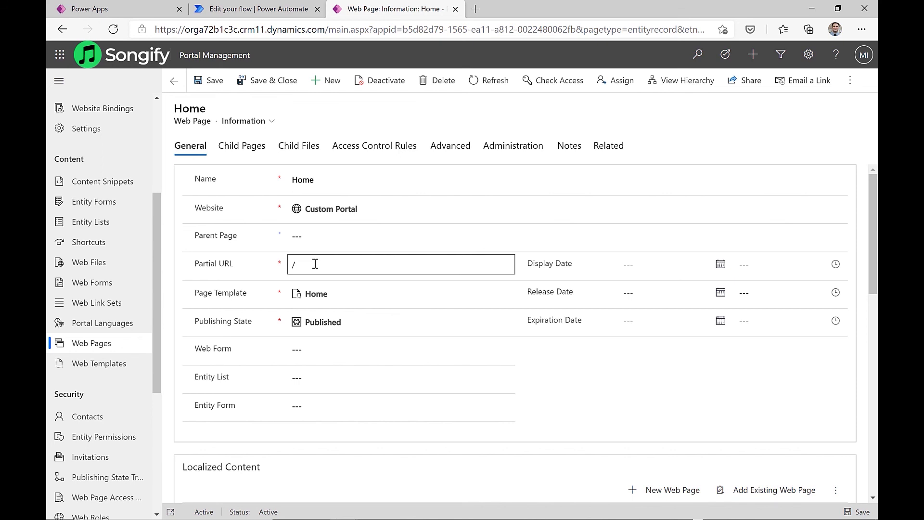
# Step: Check the Home web page's advanced custom JavaScript and CSS and its access control rules, and return to its general details
pyautogui.click(450, 149)
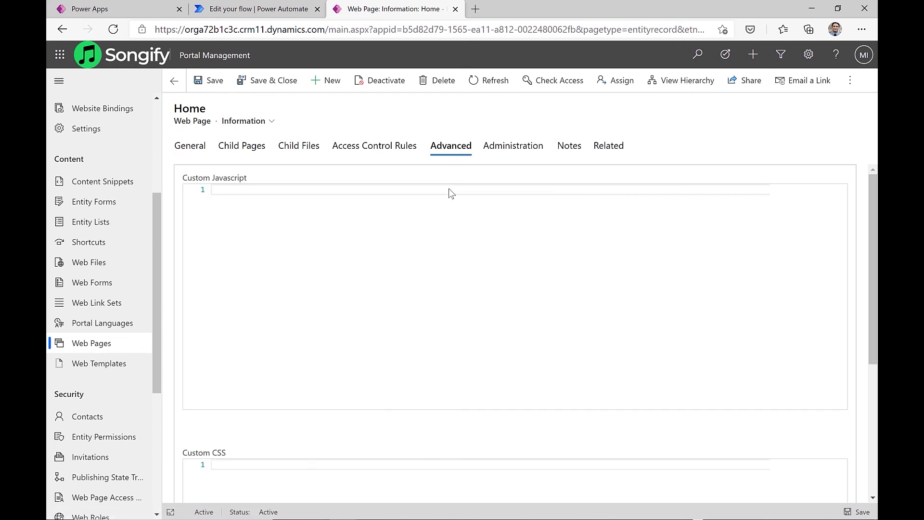
pyautogui.click(385, 150)
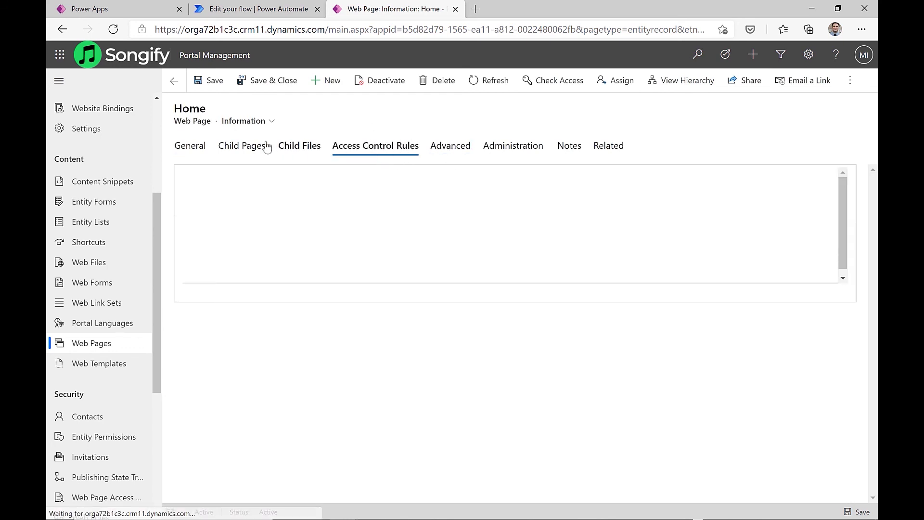
pyautogui.click(194, 148)
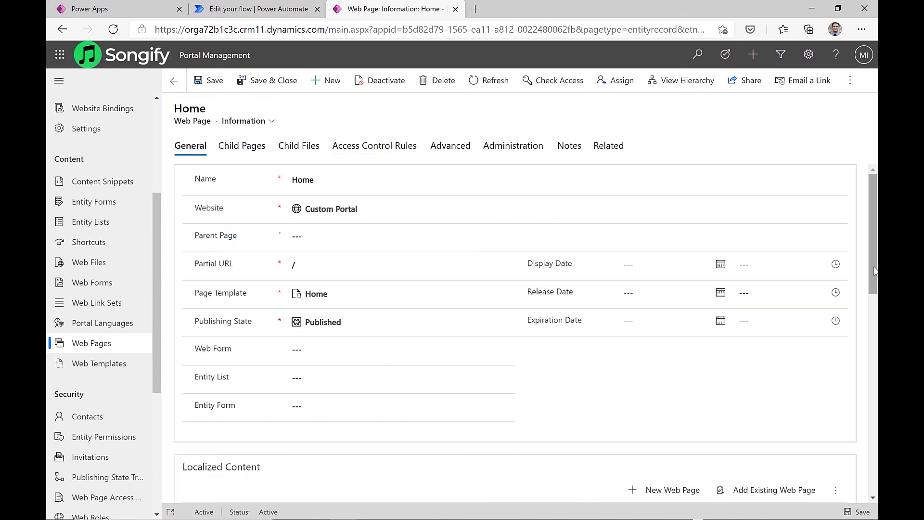
# Step: Open the Home page's localized content page and inspect its Copy (HTML) content in the HTML and Designer views
pyautogui.moveTo(875, 271); pyautogui.dragTo(874, 318)
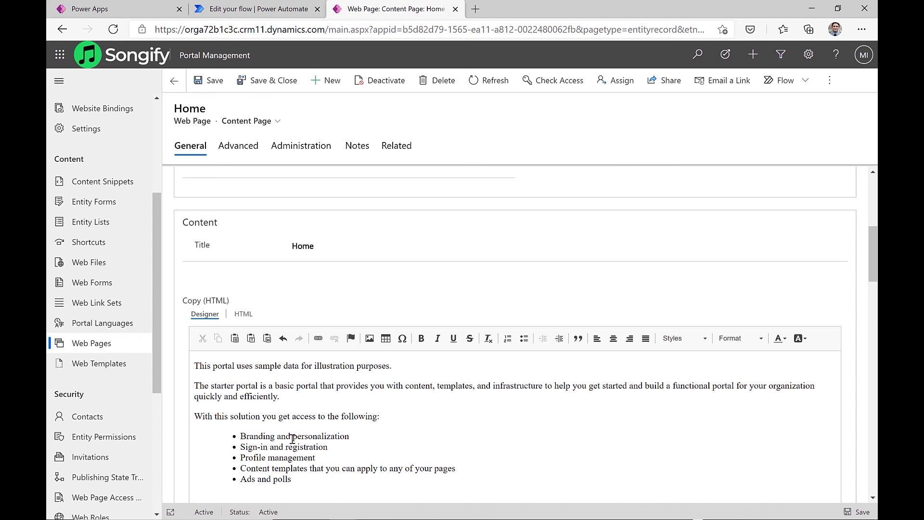
pyautogui.scroll(-1, 289, 366)
pyautogui.click(241, 264)
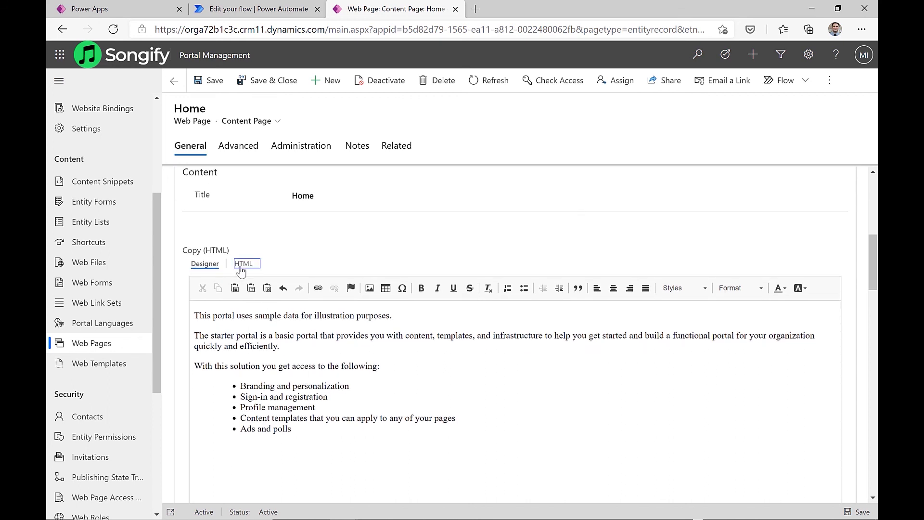
pyautogui.click(213, 269)
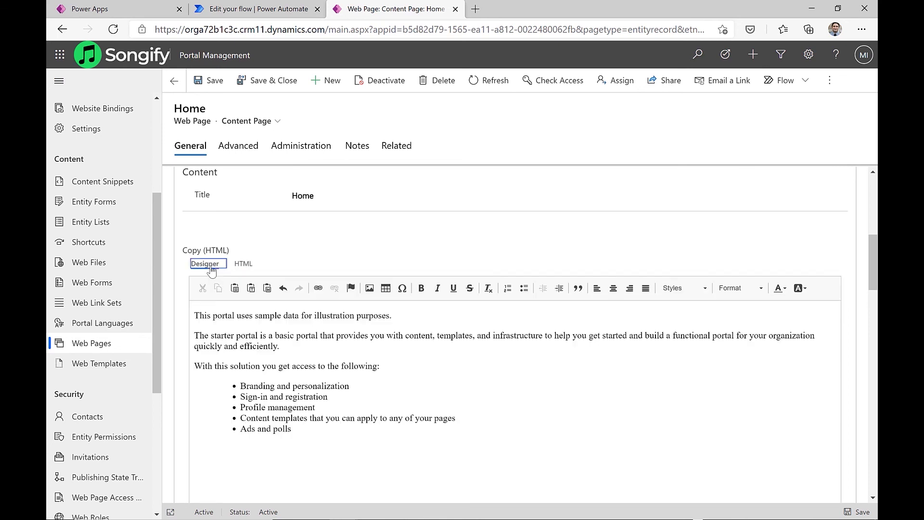